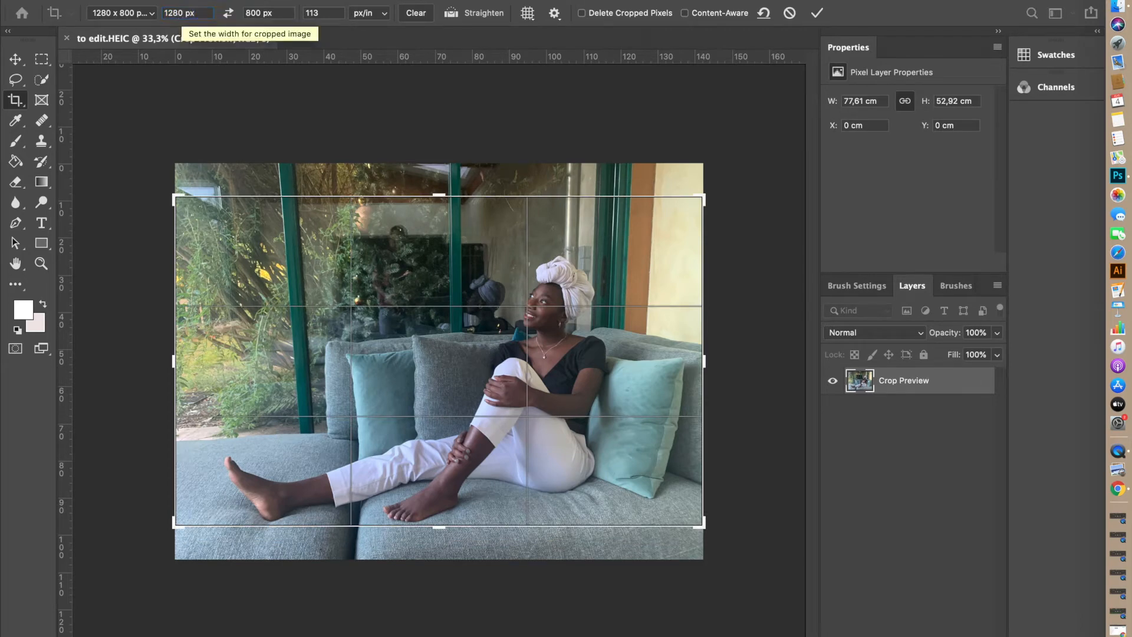
Apply the 1280 × 800 px crop at 113 px/in to the photo
{"action": "key", "text": "Return"}
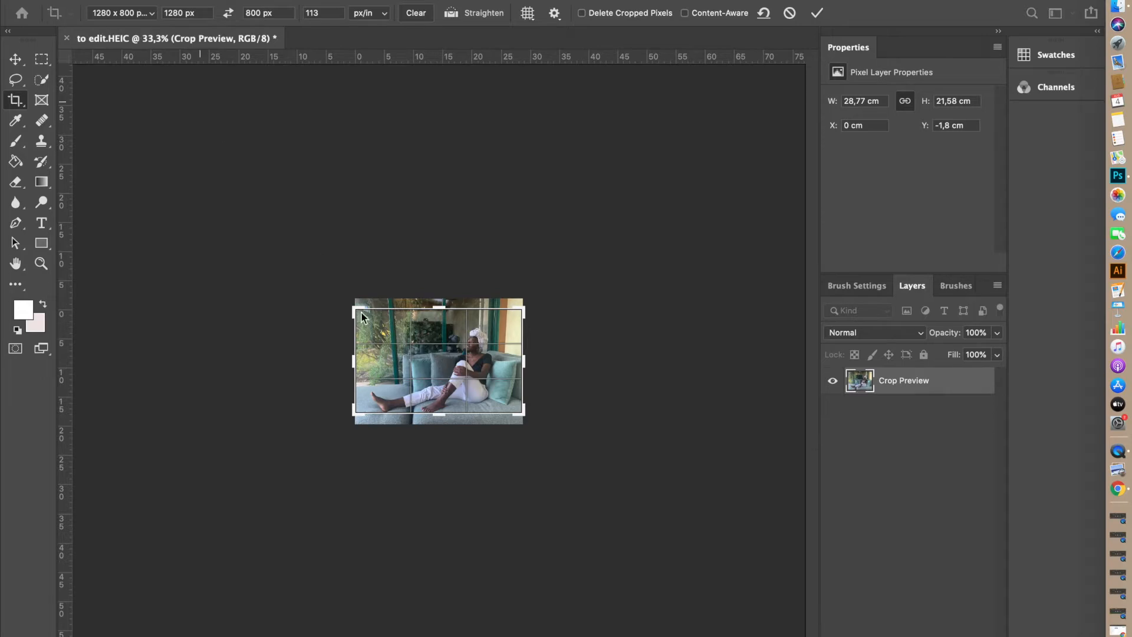
{"action": "scroll", "coordinate": [374, 327], "scroll_direction": "up", "scroll_amount": 5}
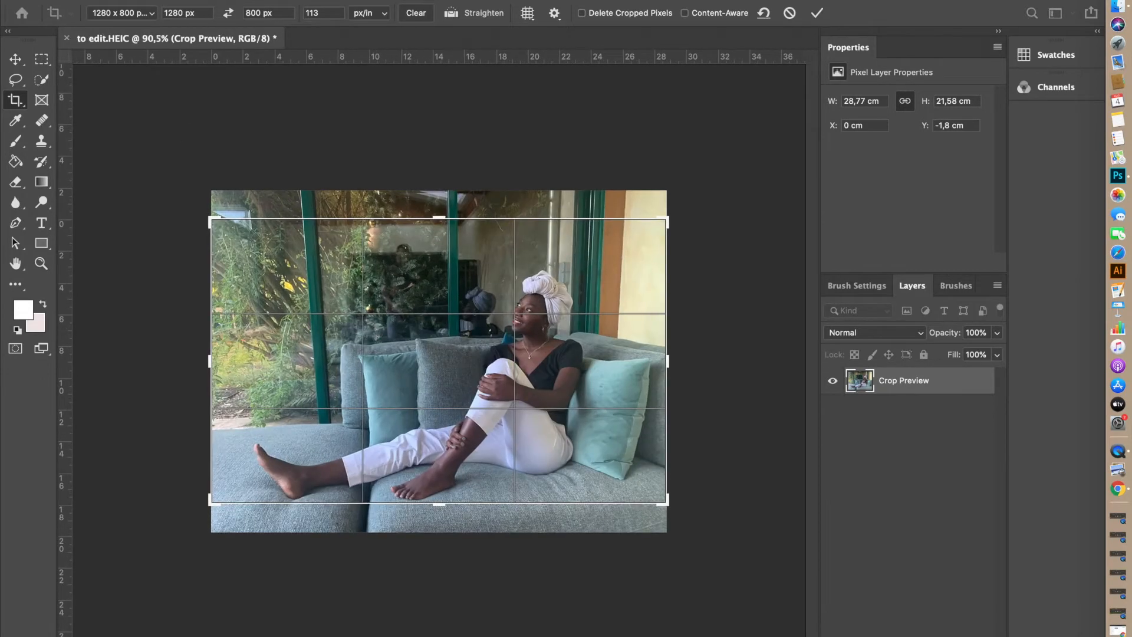
Crop the photo to 2200 × 1500 px at 113 px/in
{"action": "left_click", "coordinate": [180, 13]}
{"action": "left_click_drag", "start_coordinate": [182, 13], "coordinate": [166, 13]}
{"action": "type", "text": "22"}
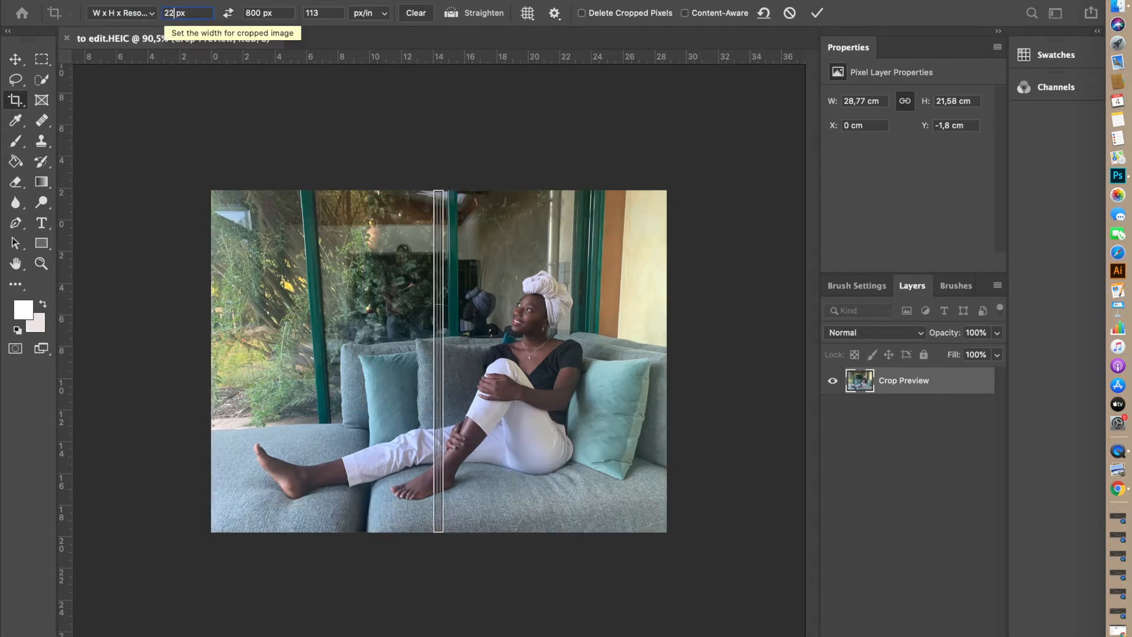
{"action": "type", "text": "00"}
{"action": "left_click", "coordinate": [257, 13]}
{"action": "left_click", "coordinate": [258, 13]}
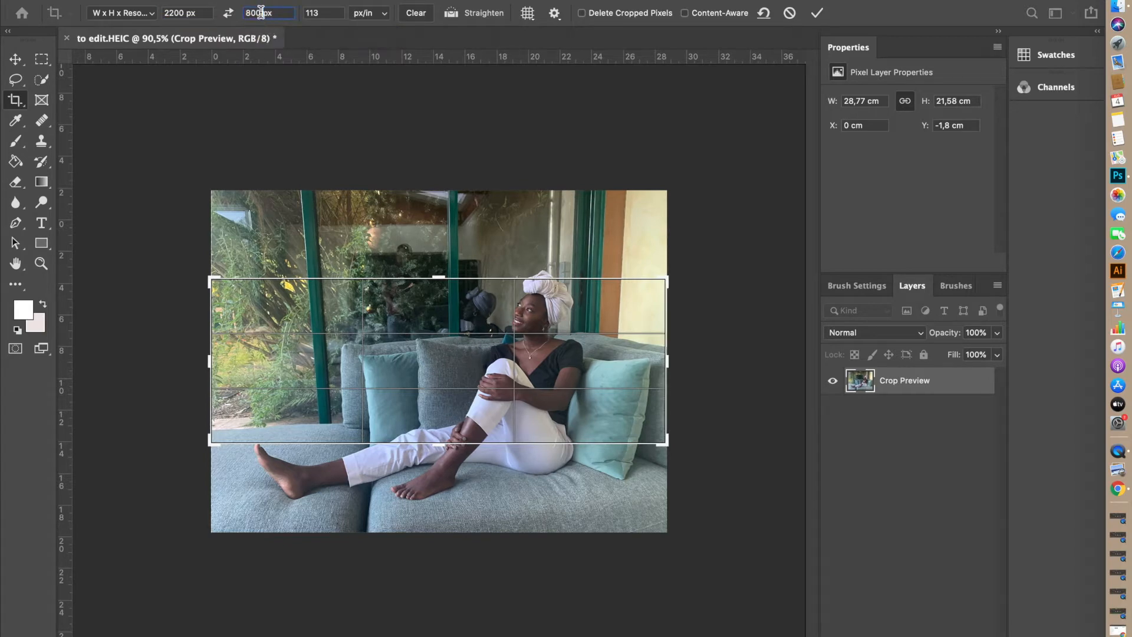
{"action": "key", "text": "BackSpace"}
{"action": "key", "text": "BackSpace"}
{"action": "key", "text": "BackSpace"}
{"action": "type", "text": "1500"}
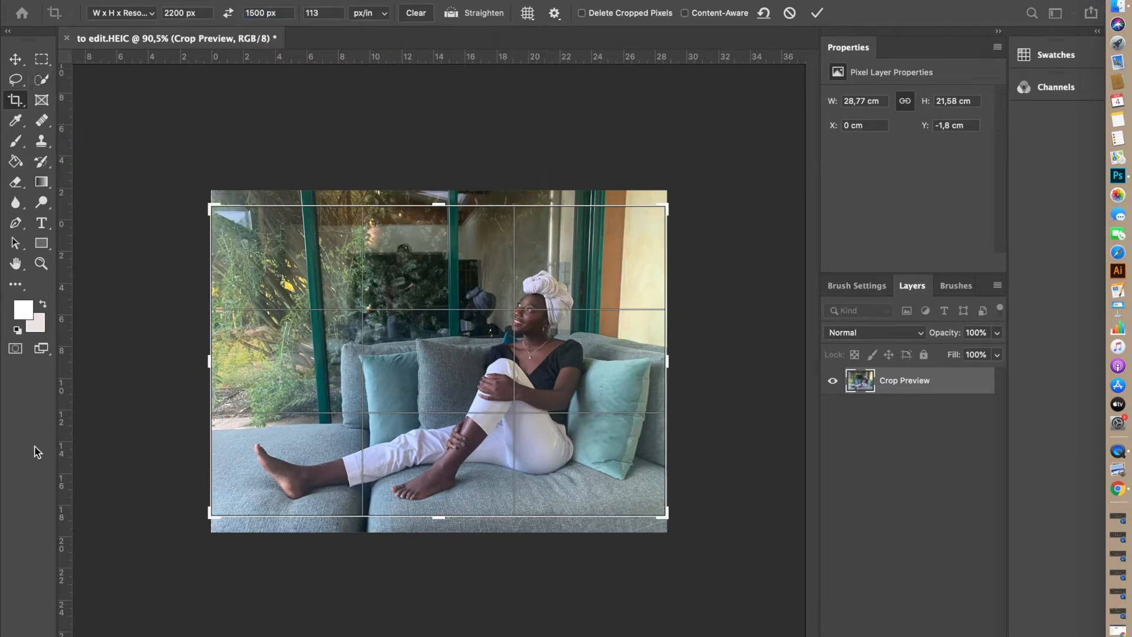
{"action": "key", "text": "Return"}
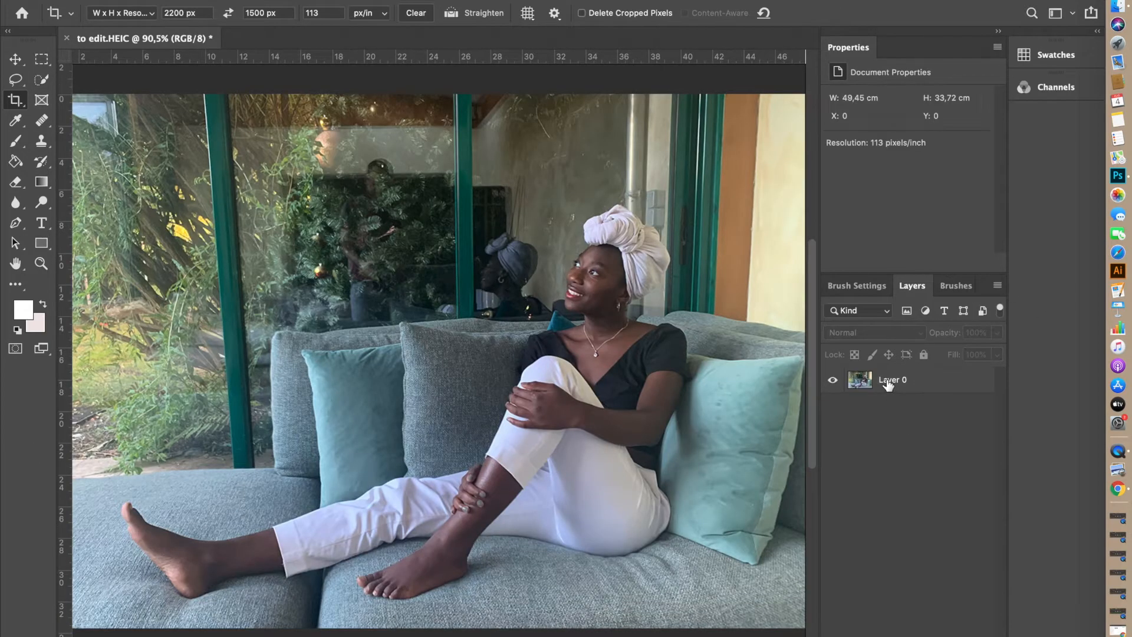
Duplicate Layer 0, keeping the suggested name for the copy
{"action": "right_click", "coordinate": [887, 380]}
{"action": "left_click", "coordinate": [760, 64]}
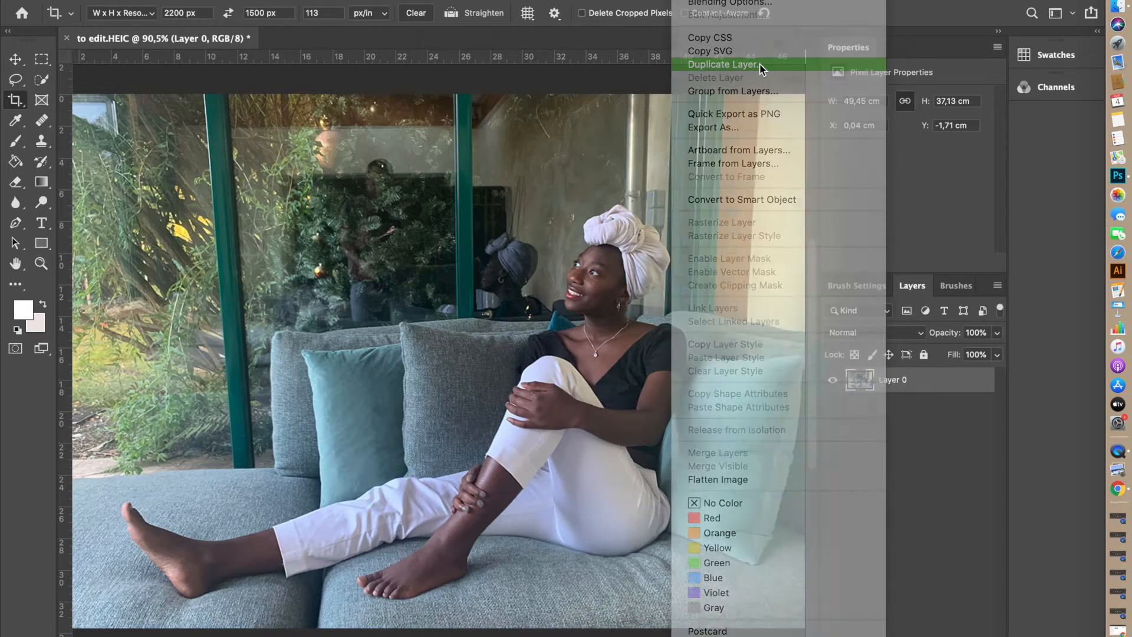
{"action": "left_click", "coordinate": [698, 255]}
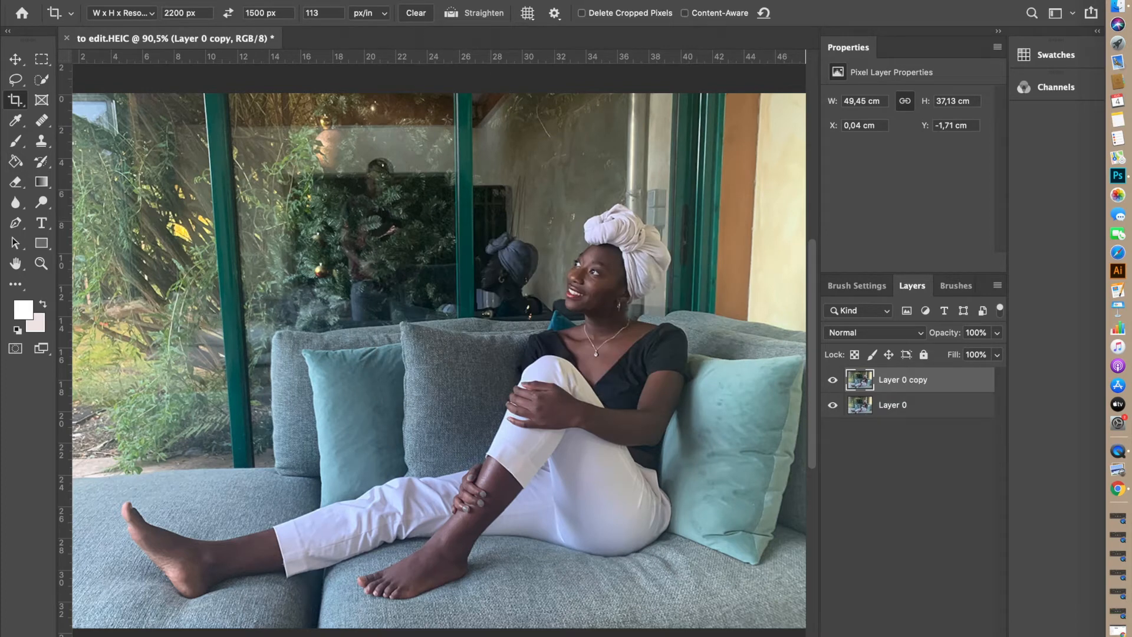
Open the Camera Raw Filter on the duplicated layer and look through its presets before returning to the basic adjustments
{"action": "left_click", "coordinate": [383, 1]}
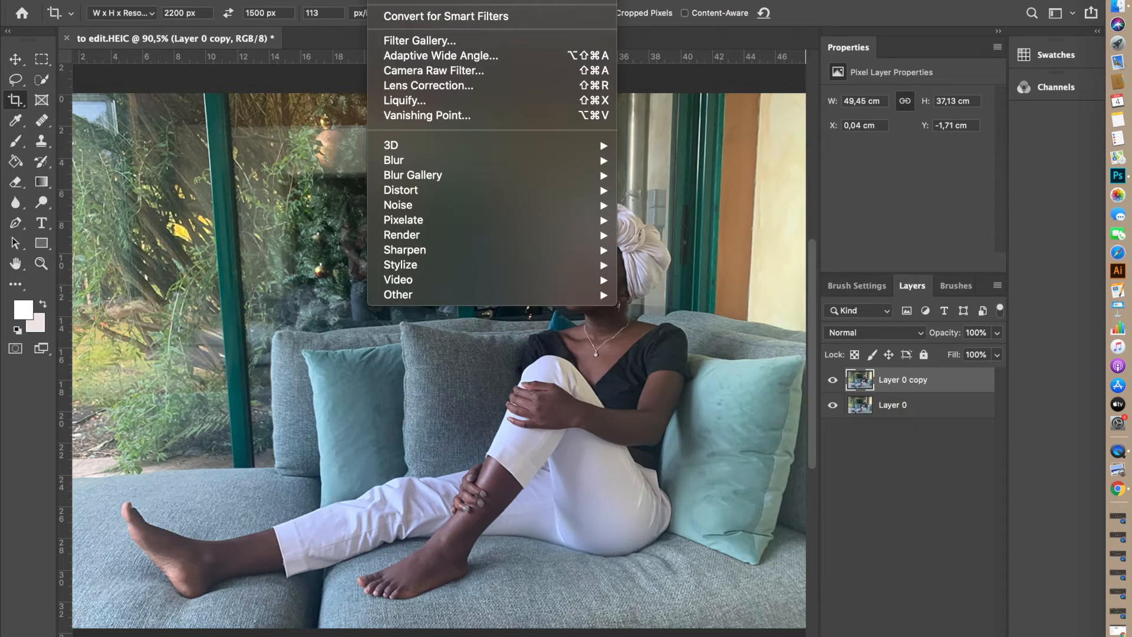
{"action": "left_click", "coordinate": [417, 72]}
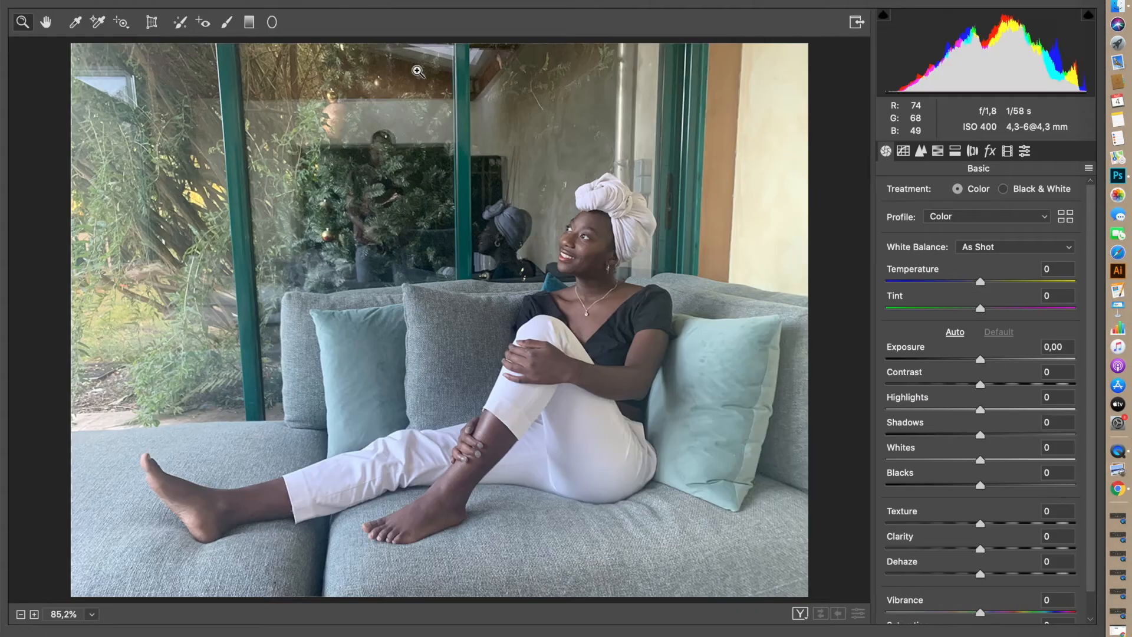
{"action": "left_click", "coordinate": [1024, 152]}
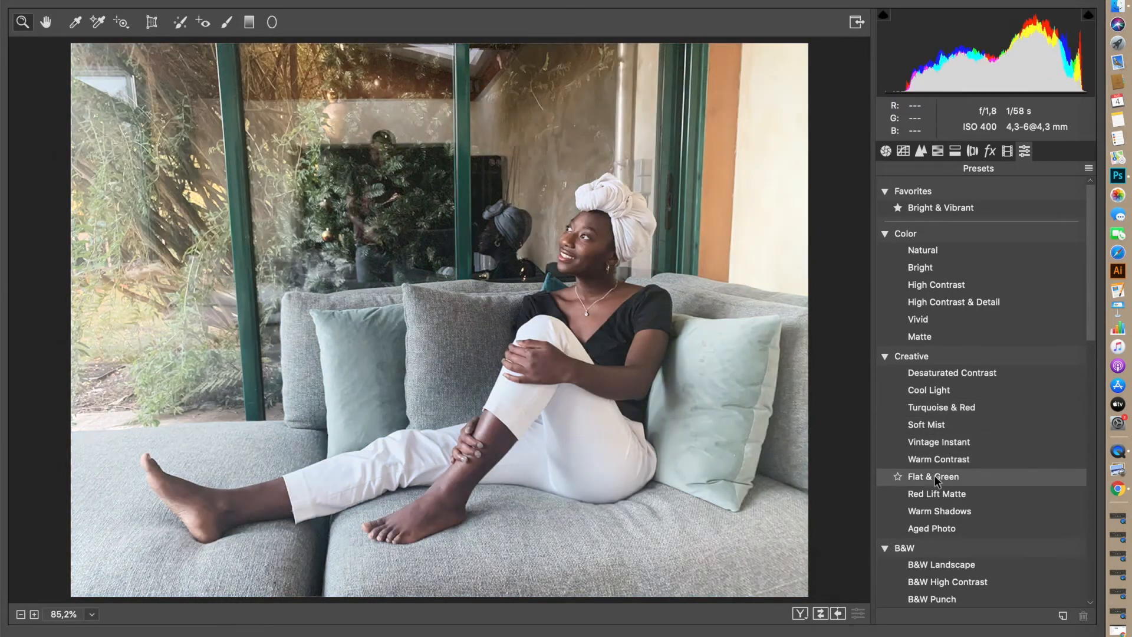
{"action": "scroll", "coordinate": [935, 493], "scroll_direction": "down", "scroll_amount": 5}
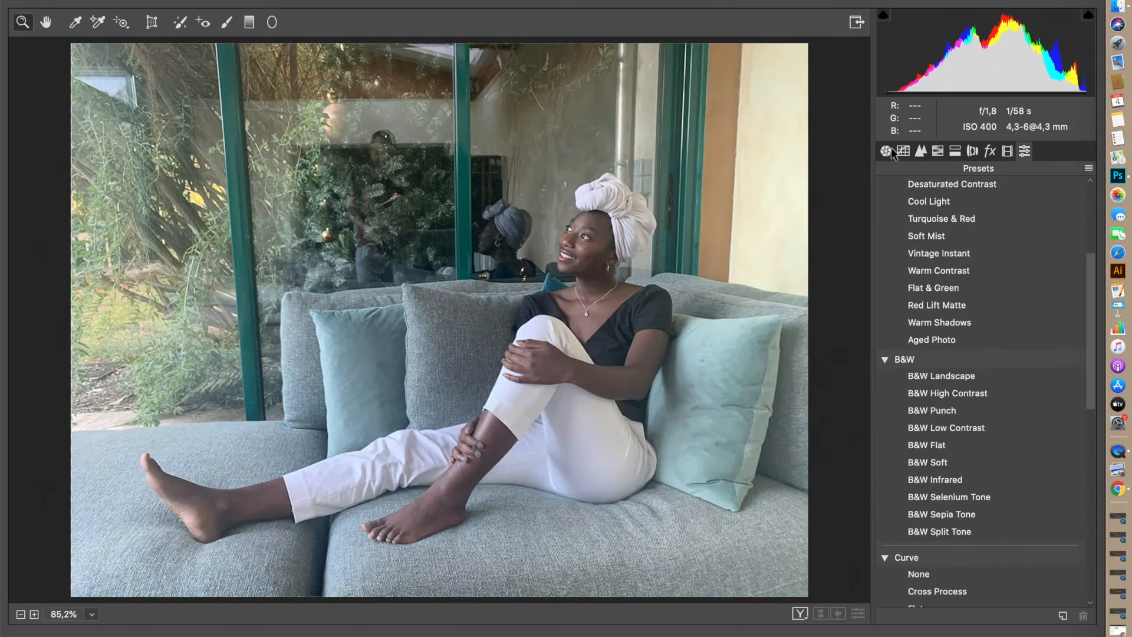
{"action": "left_click", "coordinate": [892, 152]}
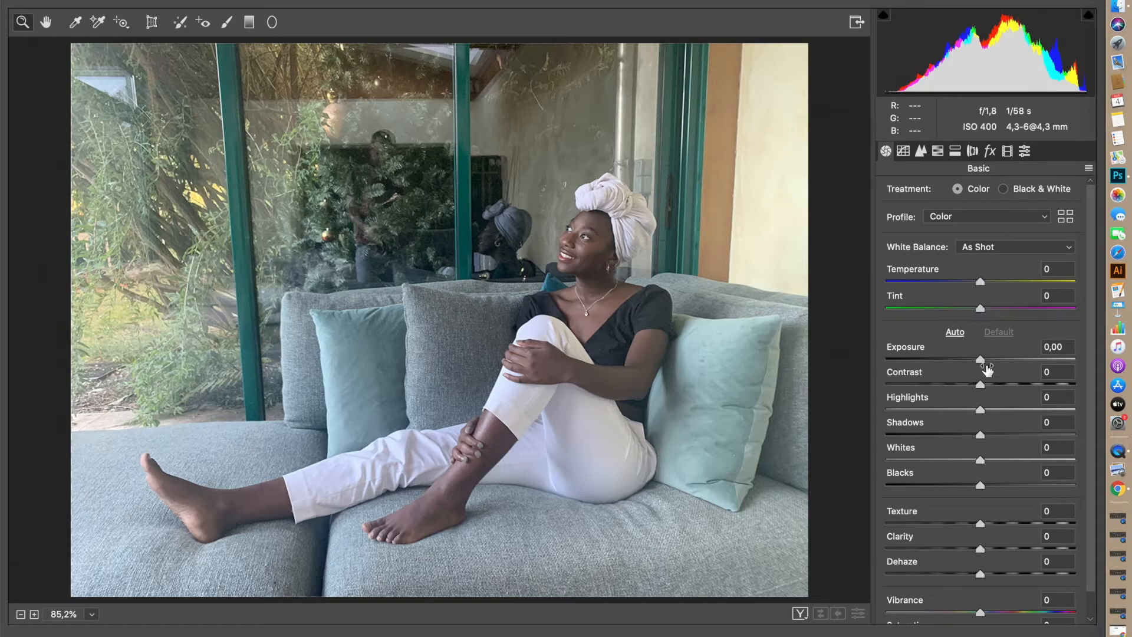
Set Exposure to +1.05, Contrast to +51, Shadows to -51 and Blacks to +10, and apply the filter to the layer copy
{"action": "left_click_drag", "start_coordinate": [983, 357], "coordinate": [1028, 380]}
{"action": "left_click_drag", "start_coordinate": [981, 434], "coordinate": [933, 433]}
{"action": "mouse_move", "coordinate": [980, 474]}
{"action": "left_mouse_down"}
{"action": "mouse_move", "coordinate": [1037, 465]}
{"action": "mouse_move", "coordinate": [937, 481]}
{"action": "mouse_move", "coordinate": [989, 484]}
{"action": "left_mouse_up"}
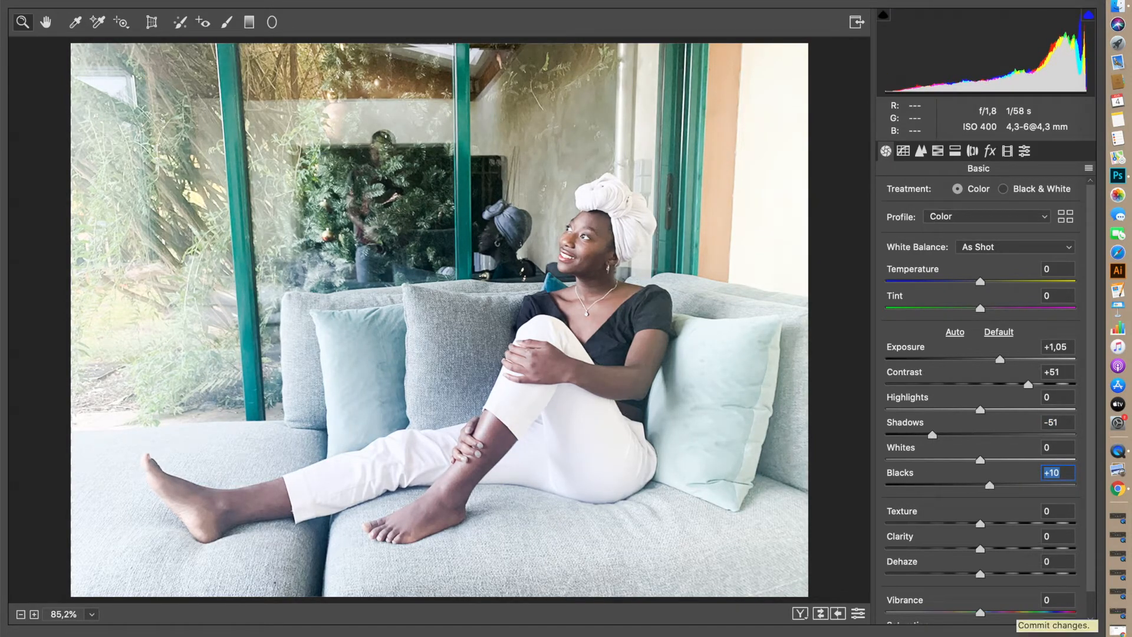
{"action": "left_click", "coordinate": [1055, 618]}
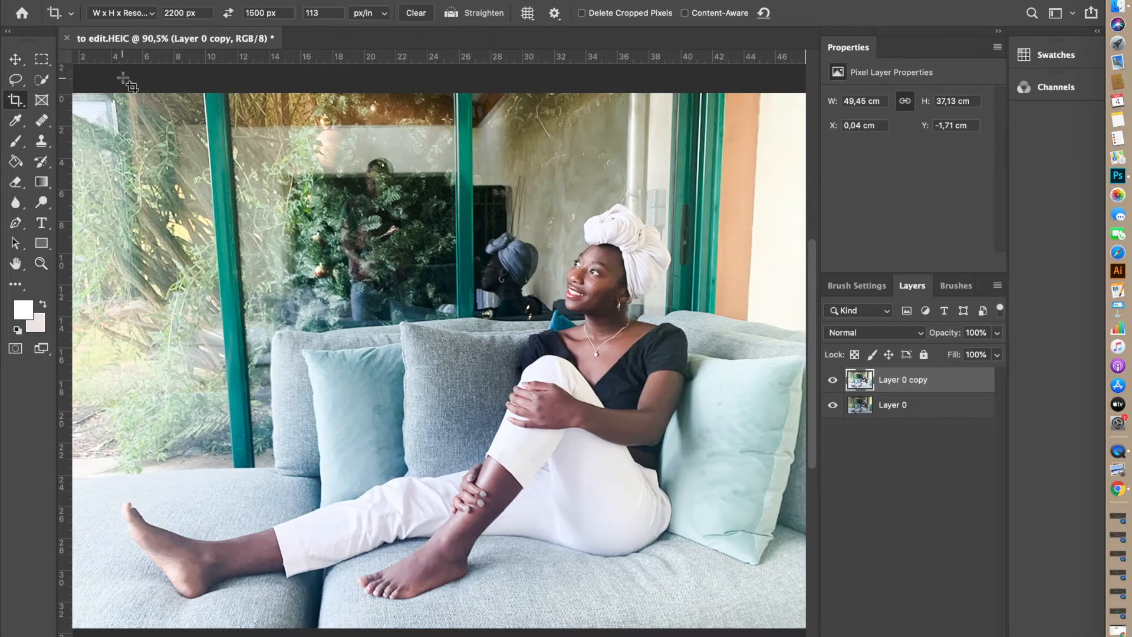
Select the Brush tool with a soft round 460 px tip at 0% hardness
{"action": "left_click", "coordinate": [16, 140]}
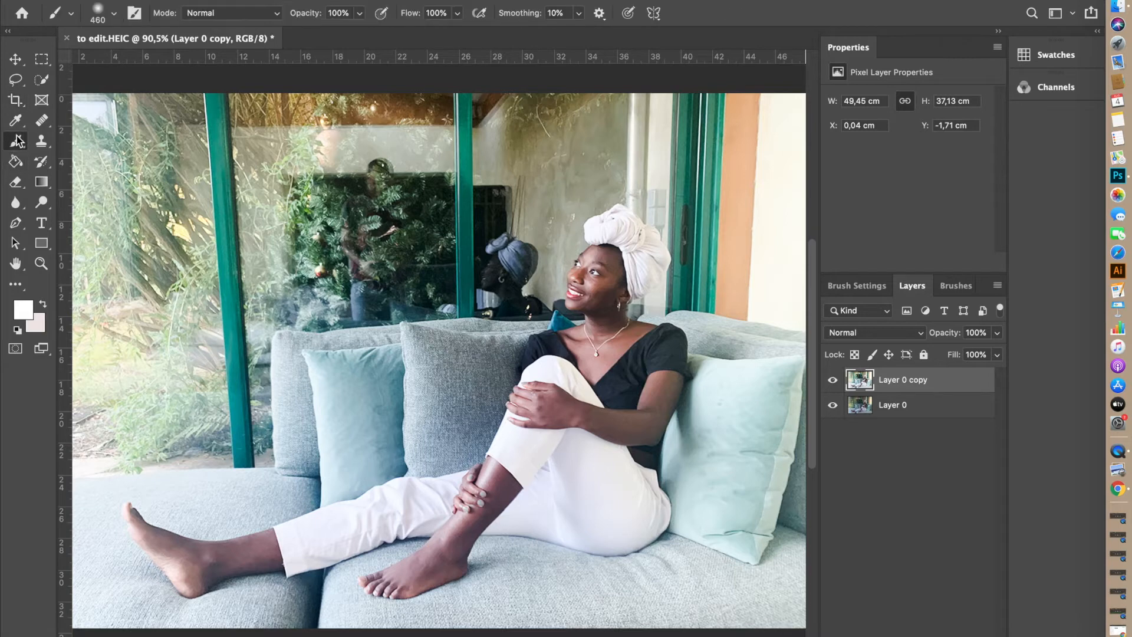
{"action": "left_click", "coordinate": [108, 20]}
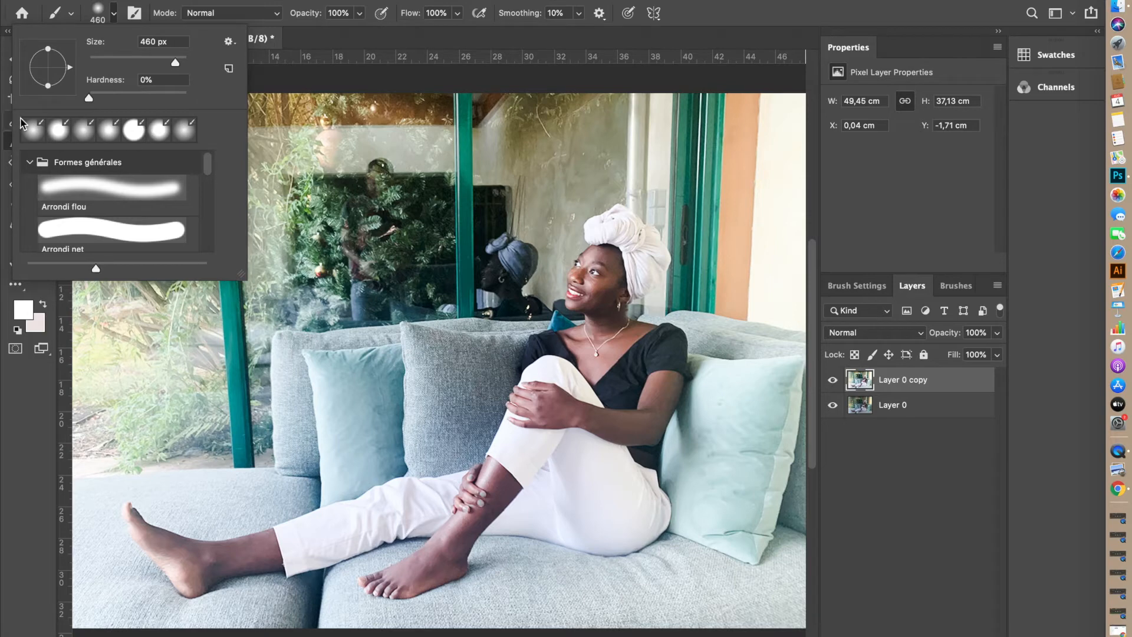
{"action": "left_click_drag", "start_coordinate": [180, 62], "coordinate": [175, 63]}
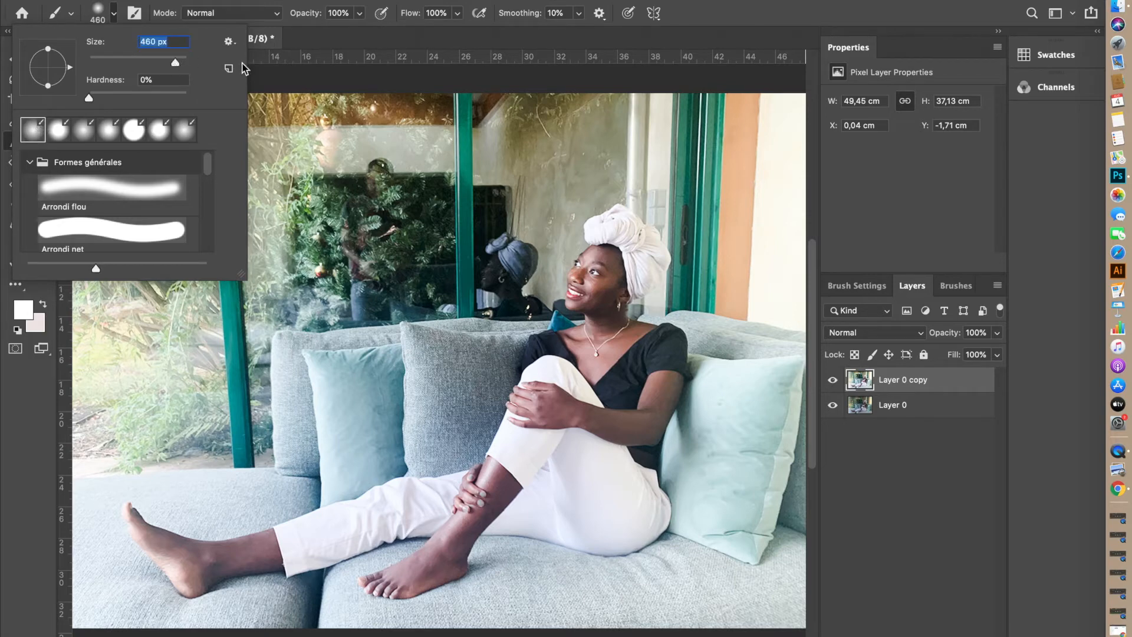
{"action": "left_click", "coordinate": [372, 66]}
Try painting white over the left part of the photo and undo the stroke
{"action": "mouse_move", "coordinate": [162, 174]}
{"action": "left_mouse_down"}
{"action": "mouse_move", "coordinate": [154, 214]}
{"action": "mouse_move", "coordinate": [121, 158]}
{"action": "mouse_move", "coordinate": [142, 167]}
{"action": "mouse_move", "coordinate": [189, 364]}
{"action": "mouse_move", "coordinate": [156, 376]}
{"action": "mouse_move", "coordinate": [195, 494]}
{"action": "mouse_move", "coordinate": [231, 513]}
{"action": "mouse_move", "coordinate": [225, 576]}
{"action": "mouse_move", "coordinate": [121, 520]}
{"action": "mouse_move", "coordinate": [84, 105]}
{"action": "mouse_move", "coordinate": [201, 64]}
{"action": "mouse_move", "coordinate": [240, 141]}
{"action": "mouse_move", "coordinate": [142, 252]}
{"action": "mouse_move", "coordinate": [108, 434]}
{"action": "mouse_move", "coordinate": [150, 501]}
{"action": "mouse_move", "coordinate": [302, 603]}
{"action": "mouse_move", "coordinate": [444, 625]}
{"action": "mouse_move", "coordinate": [568, 623]}
{"action": "mouse_move", "coordinate": [347, 623]}
{"action": "mouse_move", "coordinate": [38, 535]}
{"action": "left_mouse_up"}
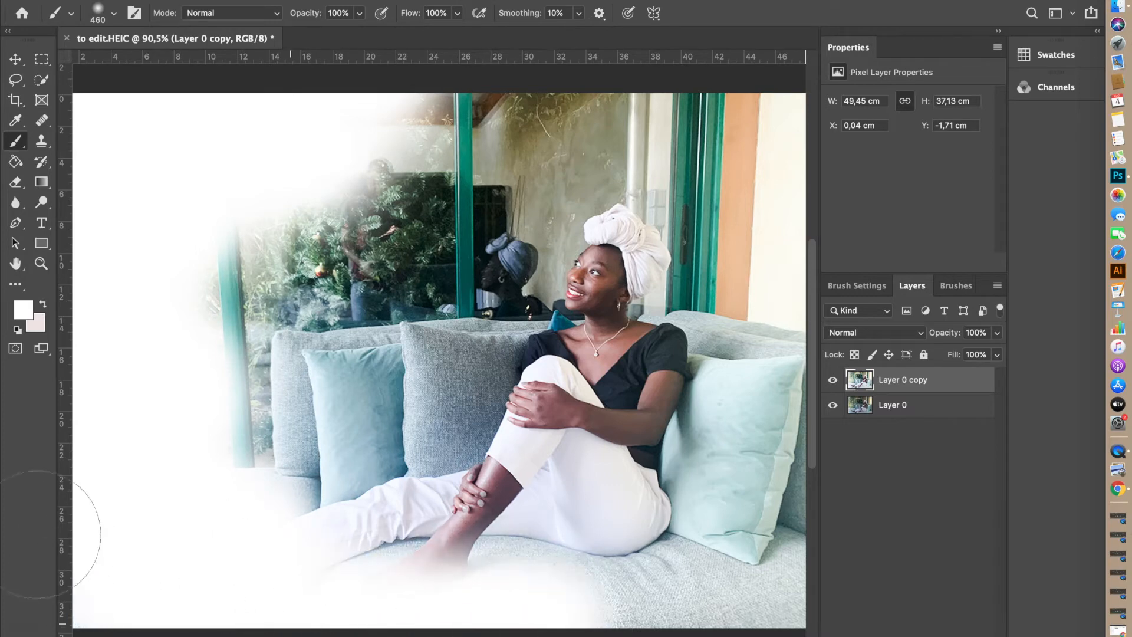
{"action": "key", "text": "super+z"}
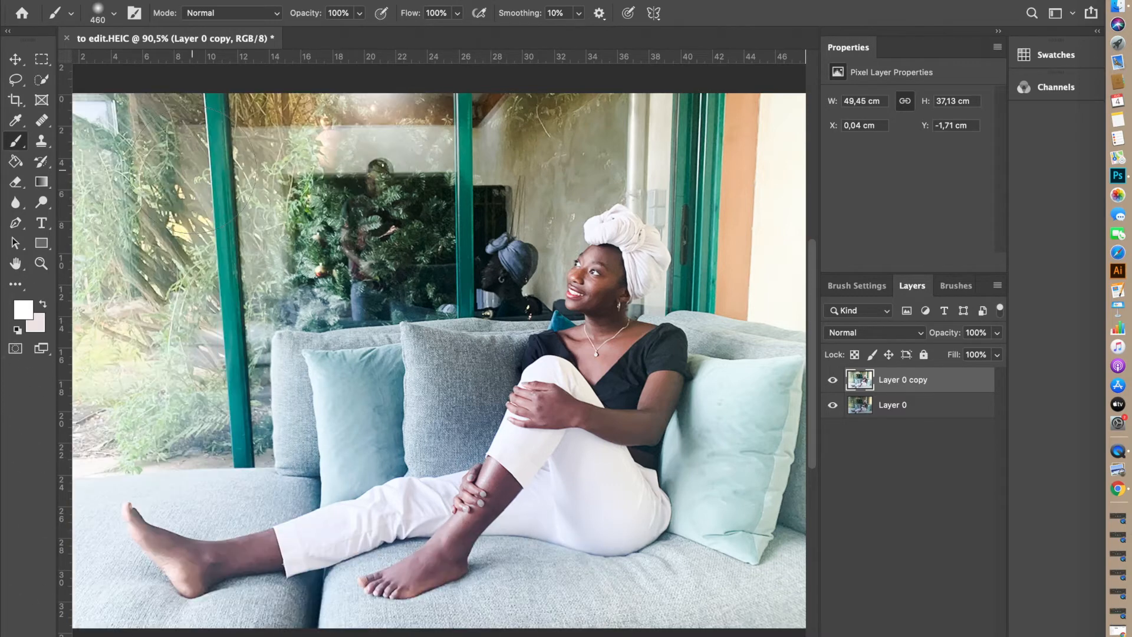
Paint white over the left half of the photo, covering the window, the plants and the empty end of the sofa
{"action": "mouse_move", "coordinate": [147, 97]}
{"action": "left_mouse_down"}
{"action": "mouse_move", "coordinate": [118, 118]}
{"action": "mouse_move", "coordinate": [112, 195]}
{"action": "mouse_move", "coordinate": [149, 539]}
{"action": "mouse_move", "coordinate": [141, 608]}
{"action": "mouse_move", "coordinate": [377, 599]}
{"action": "mouse_move", "coordinate": [308, 634]}
{"action": "left_mouse_up"}
{"action": "mouse_move", "coordinate": [190, 164]}
{"action": "left_mouse_down"}
{"action": "mouse_move", "coordinate": [240, 113]}
{"action": "mouse_move", "coordinate": [182, 222]}
{"action": "mouse_move", "coordinate": [303, 364]}
{"action": "mouse_move", "coordinate": [197, 383]}
{"action": "mouse_move", "coordinate": [113, 424]}
{"action": "mouse_move", "coordinate": [258, 378]}
{"action": "mouse_move", "coordinate": [83, 405]}
{"action": "mouse_move", "coordinate": [243, 404]}
{"action": "mouse_move", "coordinate": [384, 384]}
{"action": "mouse_move", "coordinate": [366, 371]}
{"action": "mouse_move", "coordinate": [6, 354]}
{"action": "left_mouse_up"}
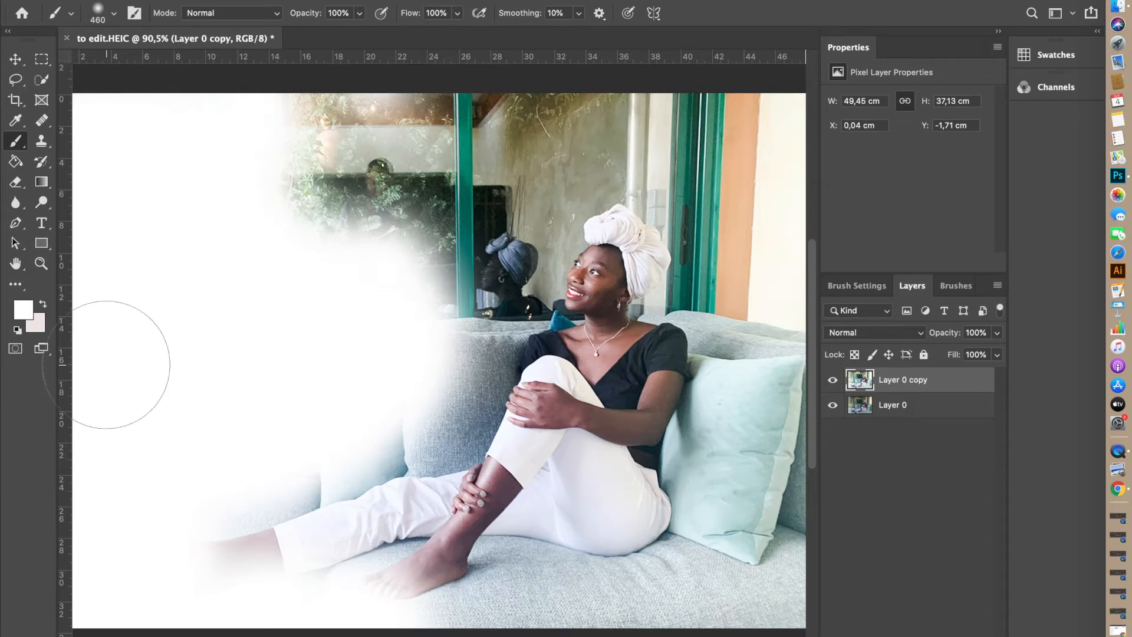
{"action": "mouse_move", "coordinate": [267, 235]}
{"action": "left_mouse_down"}
{"action": "mouse_move", "coordinate": [321, 189]}
{"action": "mouse_move", "coordinate": [337, 200]}
{"action": "mouse_move", "coordinate": [316, 184]}
{"action": "mouse_move", "coordinate": [328, 170]}
{"action": "mouse_move", "coordinate": [308, 157]}
{"action": "mouse_move", "coordinate": [237, 163]}
{"action": "mouse_move", "coordinate": [223, 228]}
{"action": "mouse_move", "coordinate": [211, 219]}
{"action": "mouse_move", "coordinate": [282, 254]}
{"action": "mouse_move", "coordinate": [336, 182]}
{"action": "mouse_move", "coordinate": [379, 182]}
{"action": "left_mouse_up"}
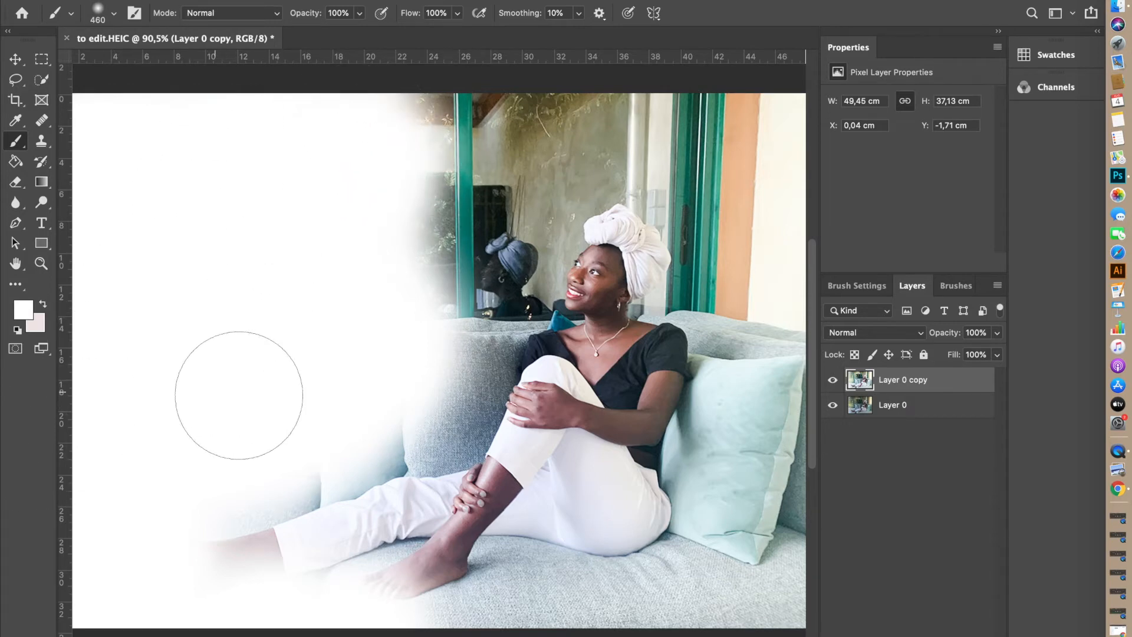
{"action": "mouse_move", "coordinate": [227, 397]}
{"action": "left_mouse_down"}
{"action": "mouse_move", "coordinate": [238, 417]}
{"action": "mouse_move", "coordinate": [309, 432]}
{"action": "mouse_move", "coordinate": [244, 506]}
{"action": "mouse_move", "coordinate": [260, 530]}
{"action": "left_mouse_up"}
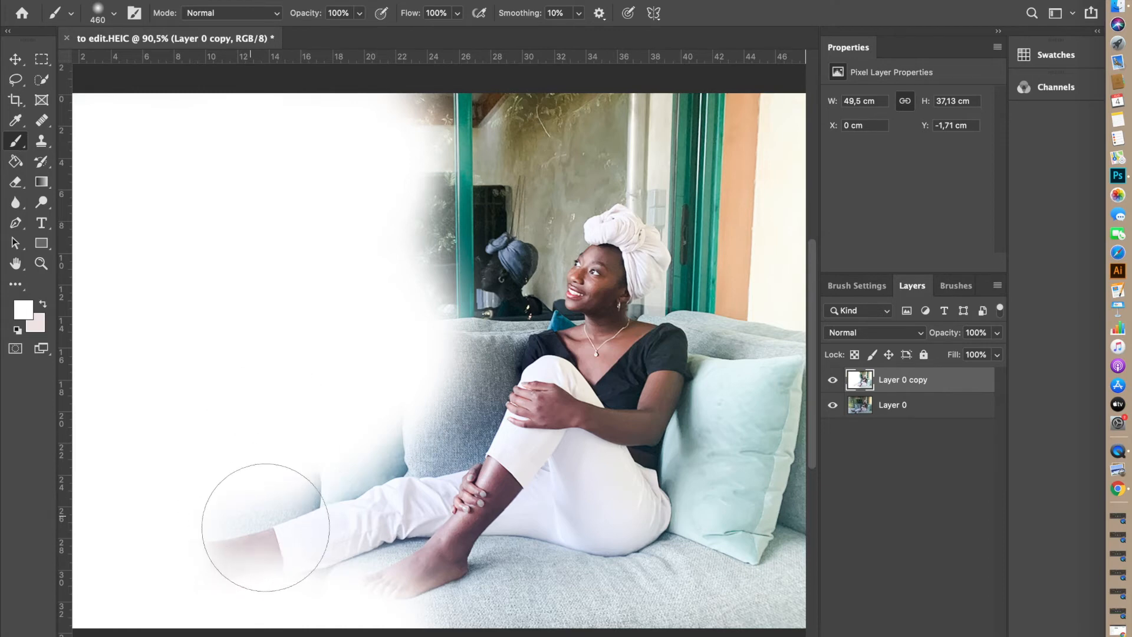
Lower the brush opacity to 42% and softly fade the area above the outstretched leg into the white
{"action": "mouse_move", "coordinate": [362, 17]}
{"action": "left_mouse_down"}
{"action": "mouse_move", "coordinate": [352, 33]}
{"action": "mouse_move", "coordinate": [318, 34]}
{"action": "left_mouse_up"}
{"action": "mouse_move", "coordinate": [281, 446]}
{"action": "left_mouse_down"}
{"action": "mouse_move", "coordinate": [283, 504]}
{"action": "mouse_move", "coordinate": [346, 528]}
{"action": "mouse_move", "coordinate": [279, 504]}
{"action": "mouse_move", "coordinate": [309, 434]}
{"action": "mouse_move", "coordinate": [394, 448]}
{"action": "mouse_move", "coordinate": [283, 371]}
{"action": "left_mouse_up"}
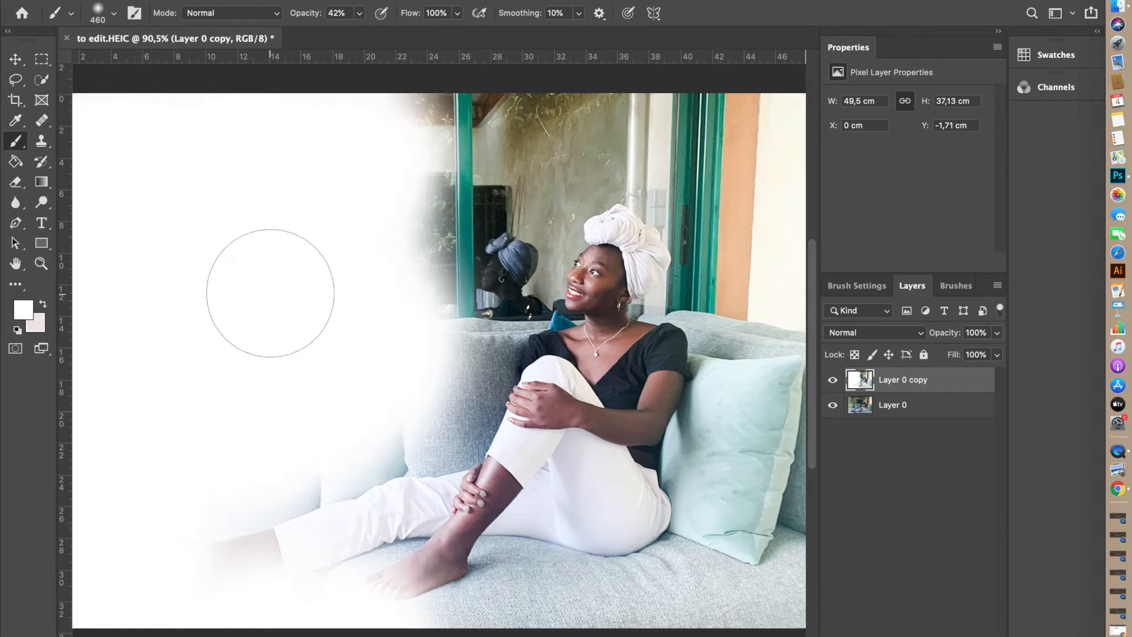
{"action": "key", "text": "F11"}
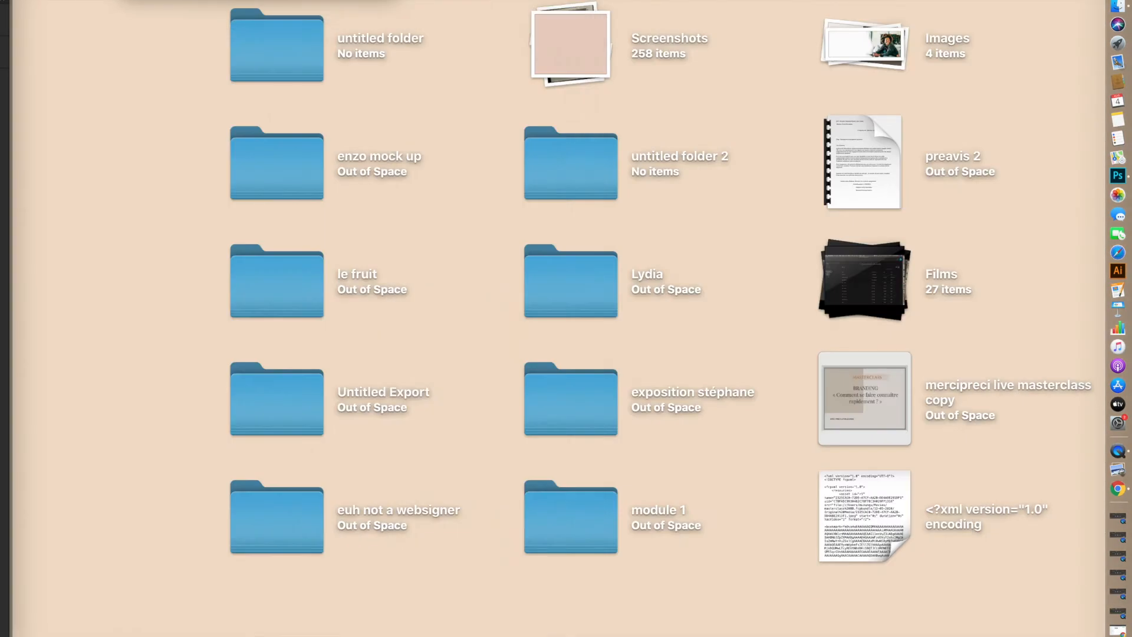
{"action": "left_click", "coordinate": [3, 107]}
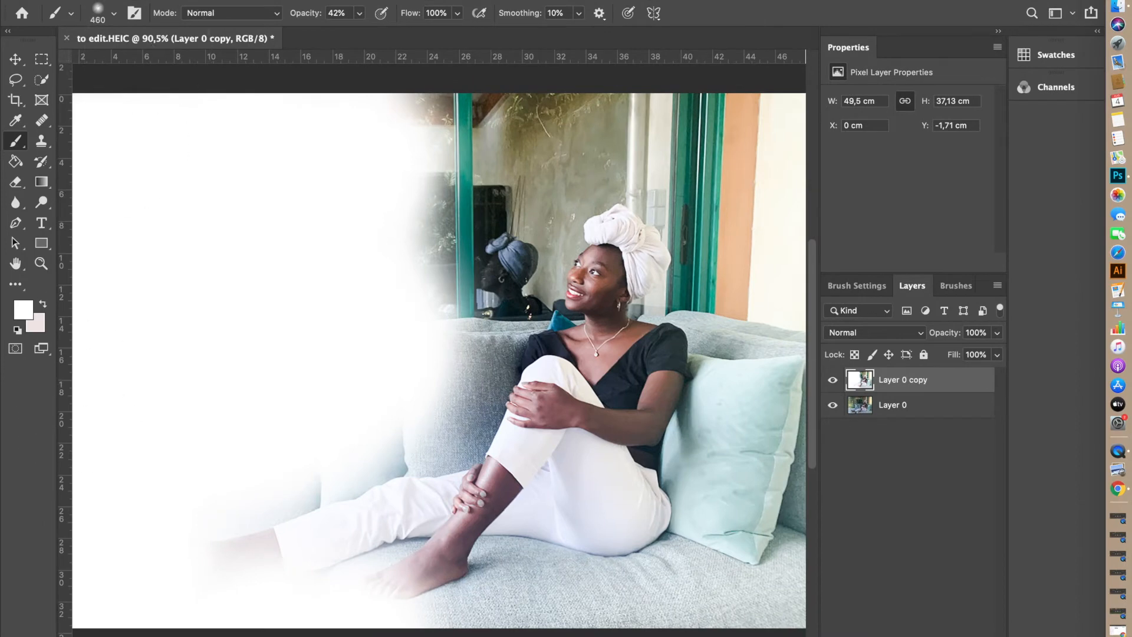
Export the image as a PNG named merciprecibanner in the Downloads folder
{"action": "left_click", "coordinate": [147, 2]}
{"action": "mouse_move", "coordinate": [152, 180]}
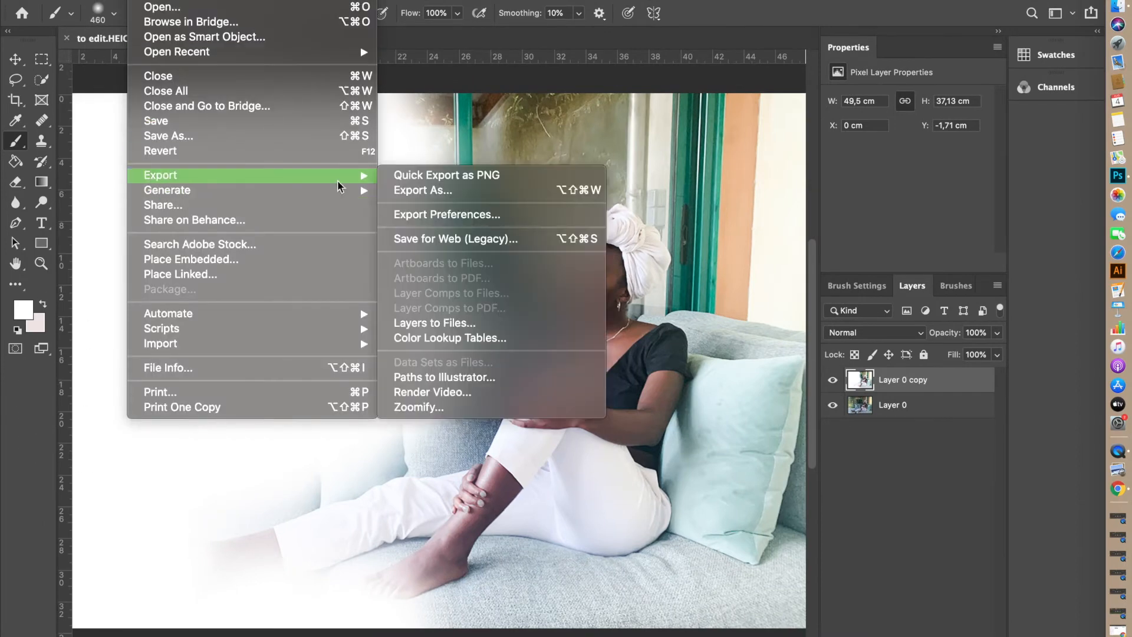
{"action": "left_click", "coordinate": [506, 176]}
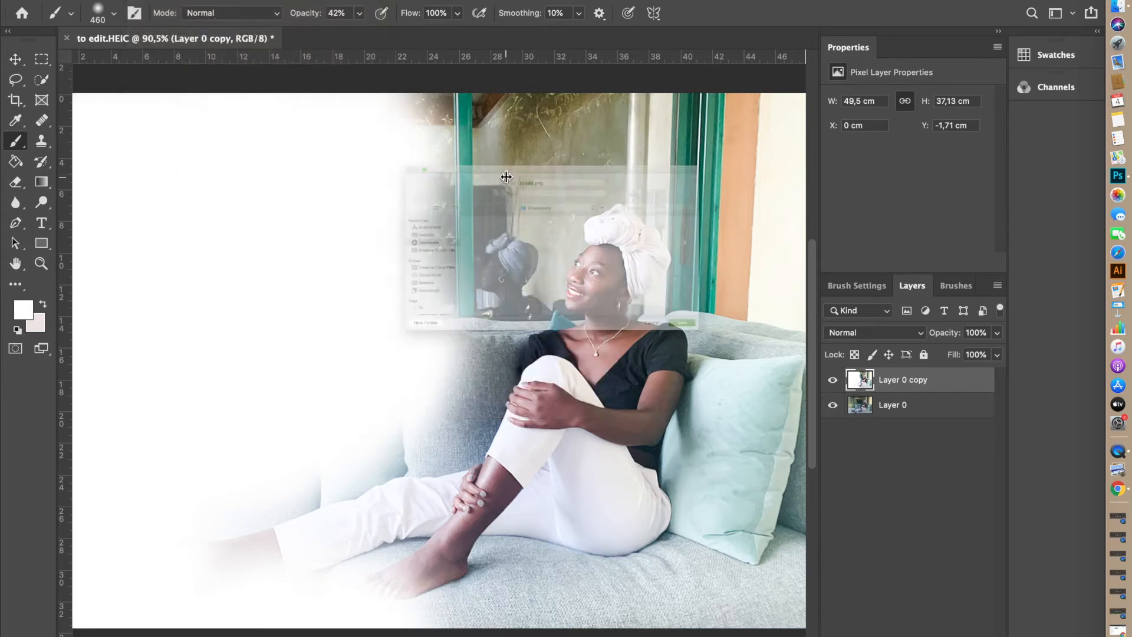
{"action": "key", "text": "BackSpace"}
{"action": "type", "text": "mercipreci-banner"}
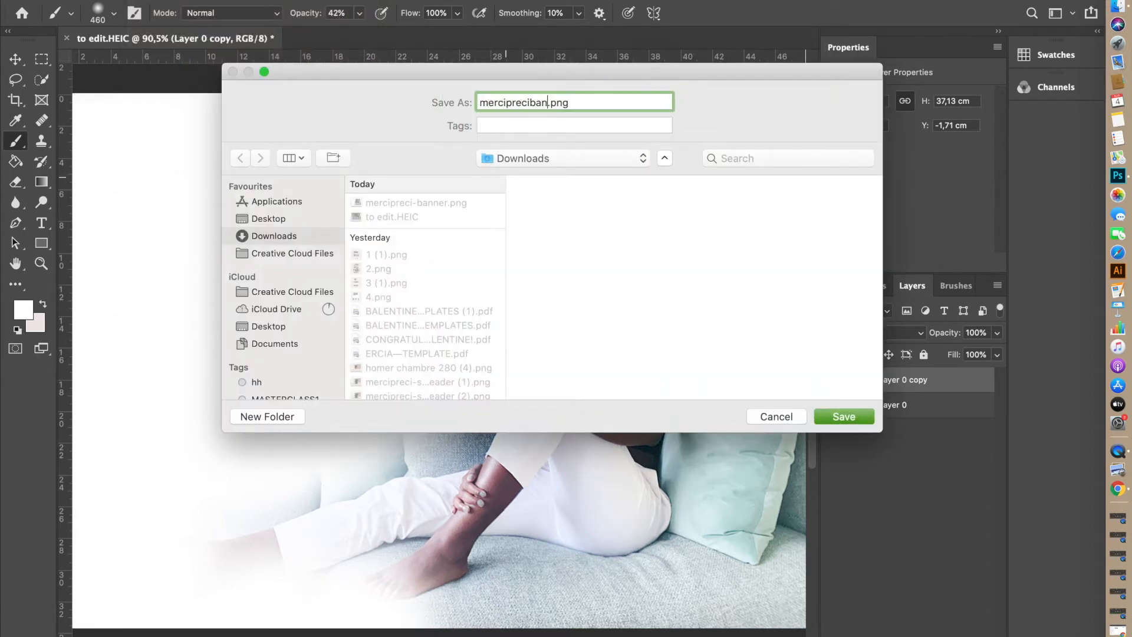
{"action": "key", "text": "Return"}
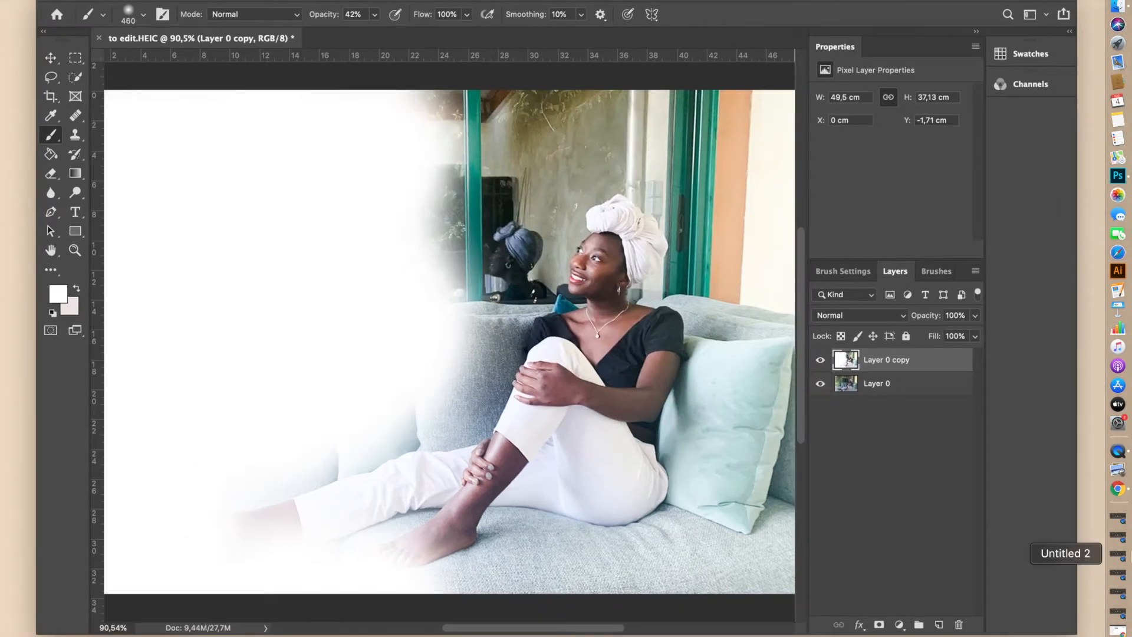
Switch to Google Chrome and open the Media settings of the Squarespace page "video"
{"action": "left_click", "coordinate": [1122, 489]}
{"action": "left_click", "coordinate": [1121, 489]}
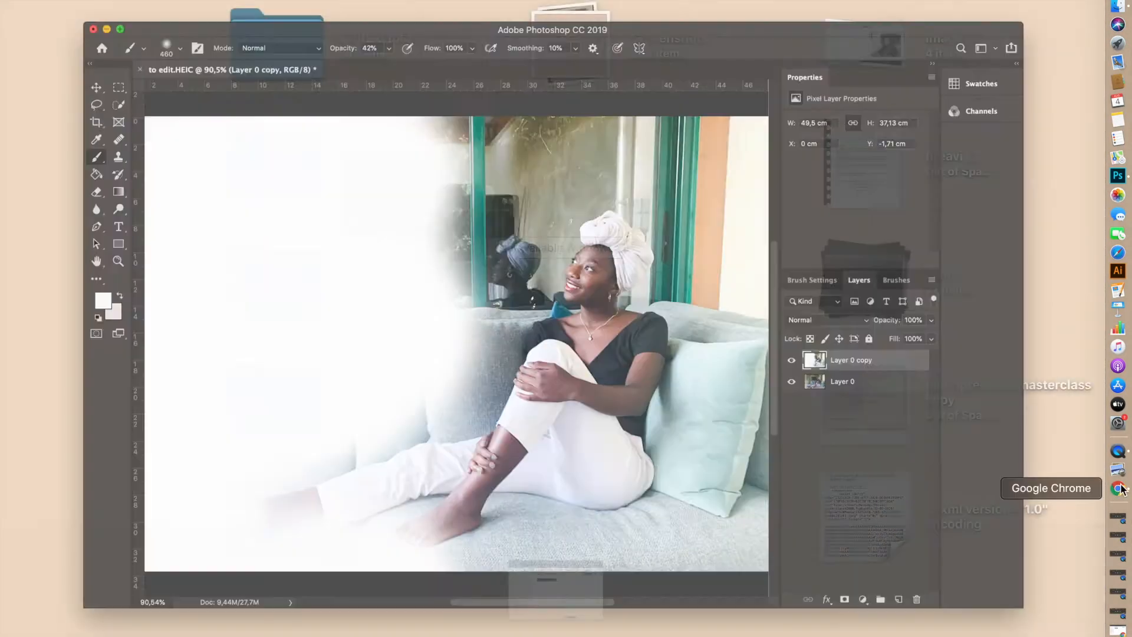
{"action": "left_click", "coordinate": [1117, 489]}
{"action": "mouse_move", "coordinate": [427, 409]}
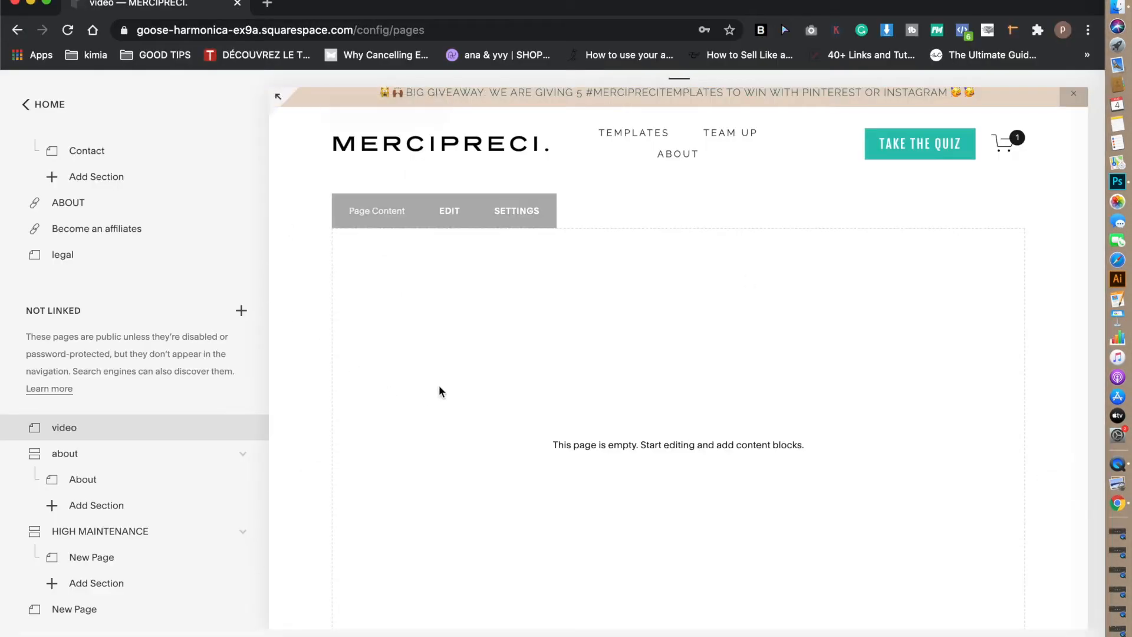
{"action": "left_click", "coordinate": [509, 219]}
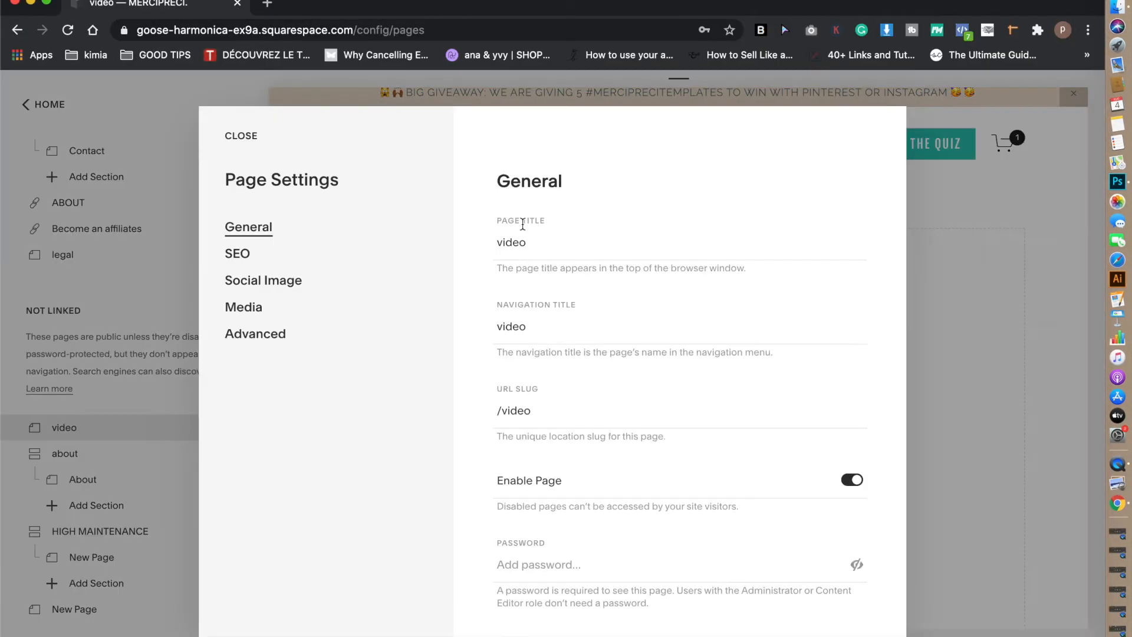
{"action": "left_click", "coordinate": [266, 312]}
Upload merciprecibanner.png from Downloads as the page's banner image, save the settings and preview the page at full width
{"action": "left_click", "coordinate": [574, 404]}
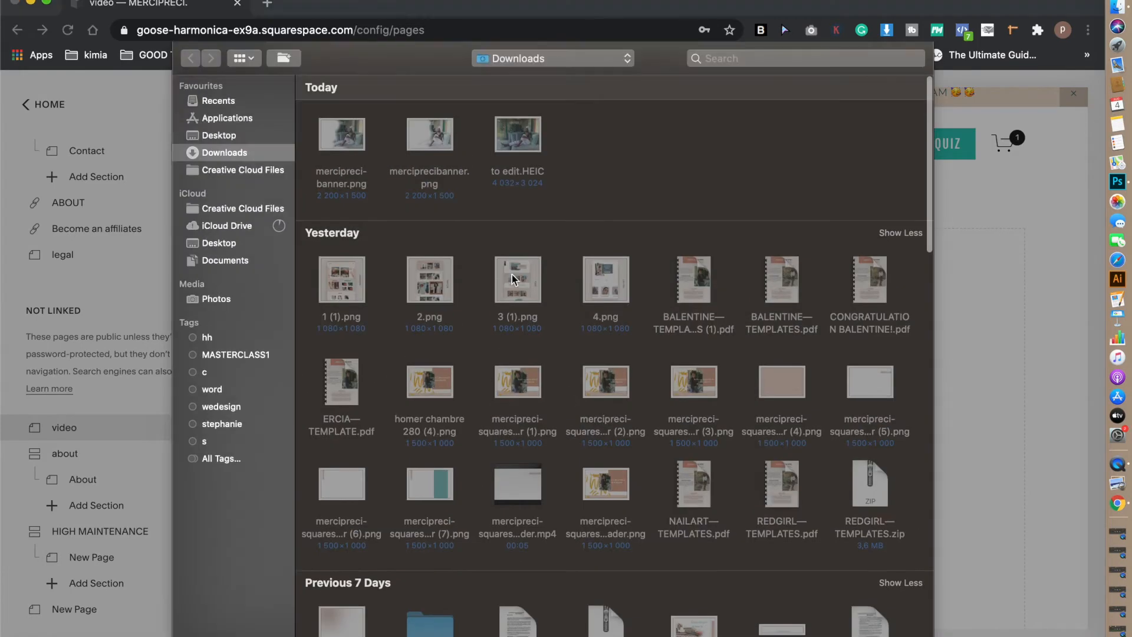
{"action": "left_click", "coordinate": [341, 135]}
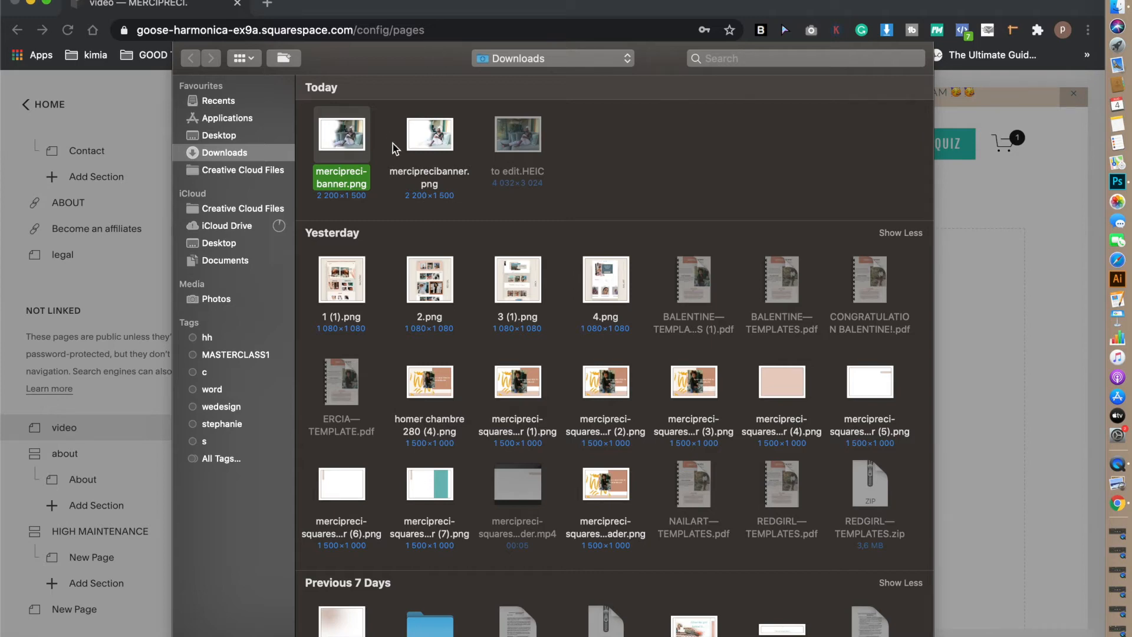
{"action": "double_click", "coordinate": [428, 140]}
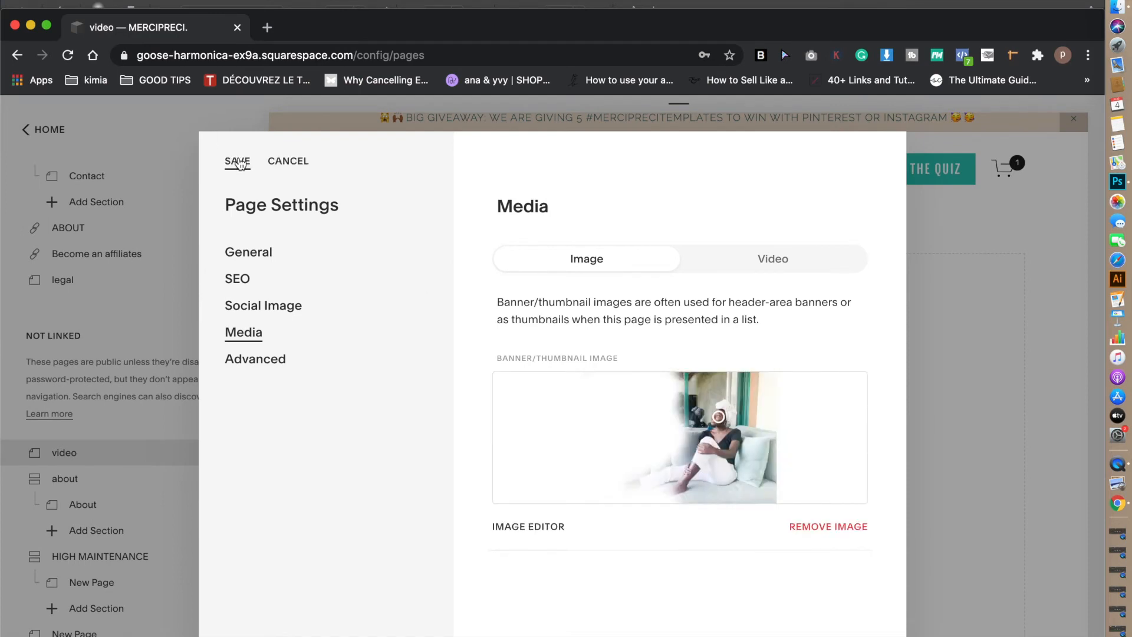
{"action": "left_click", "coordinate": [237, 163]}
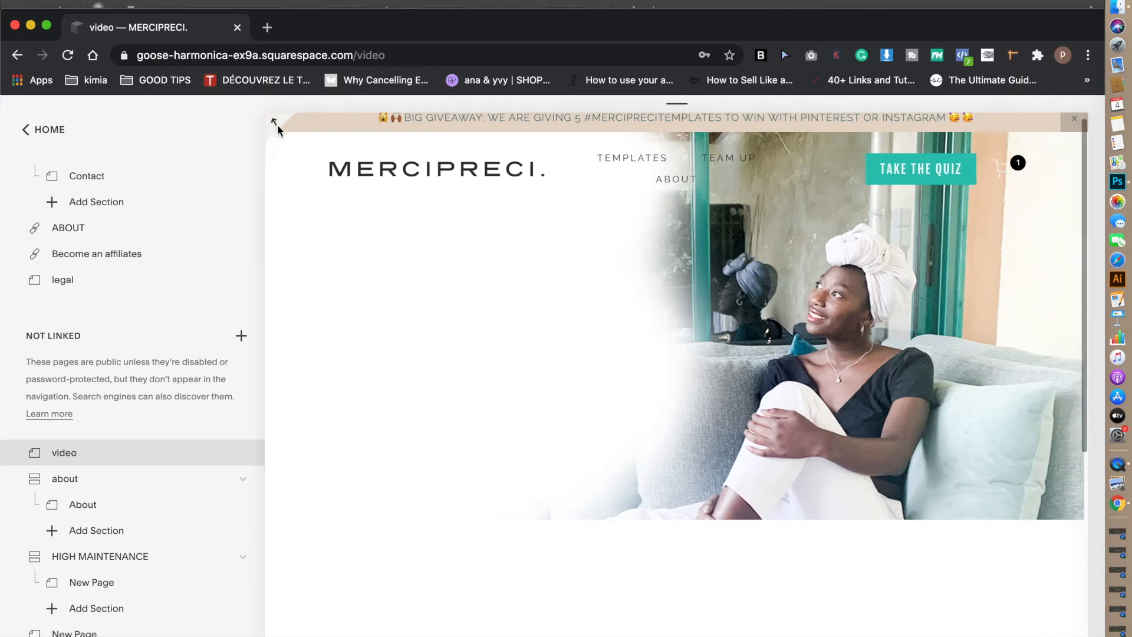
{"action": "left_click", "coordinate": [278, 128]}
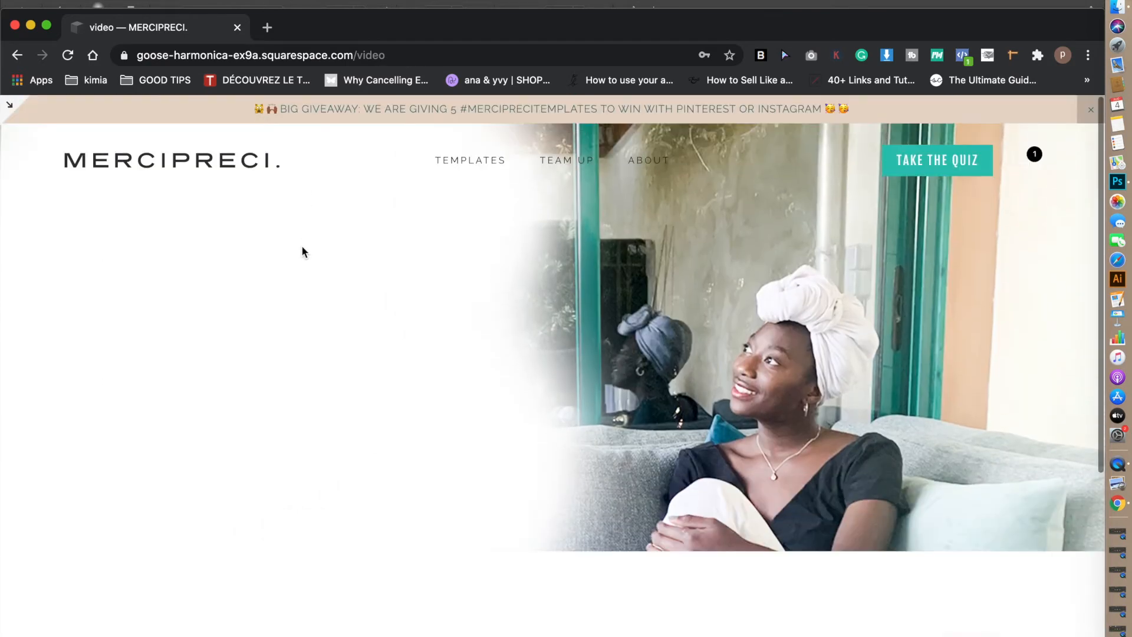
{"action": "left_click", "coordinate": [10, 106]}
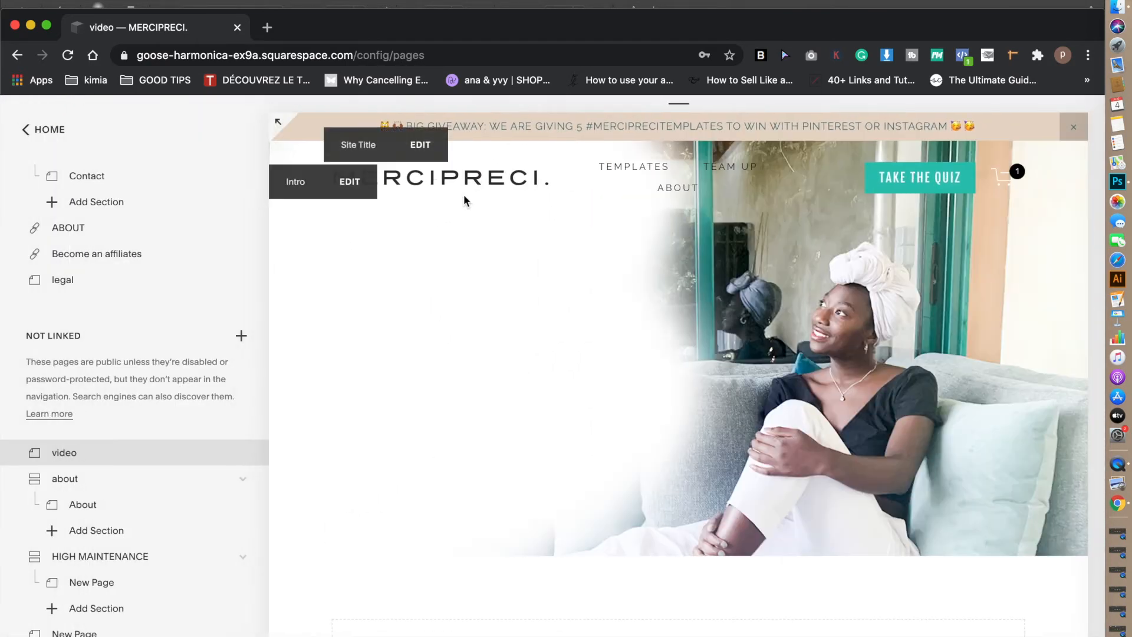
Add a text block to the Intro area over the banner with the line "HEY LOOK AT THIS"
{"action": "left_click", "coordinate": [408, 246]}
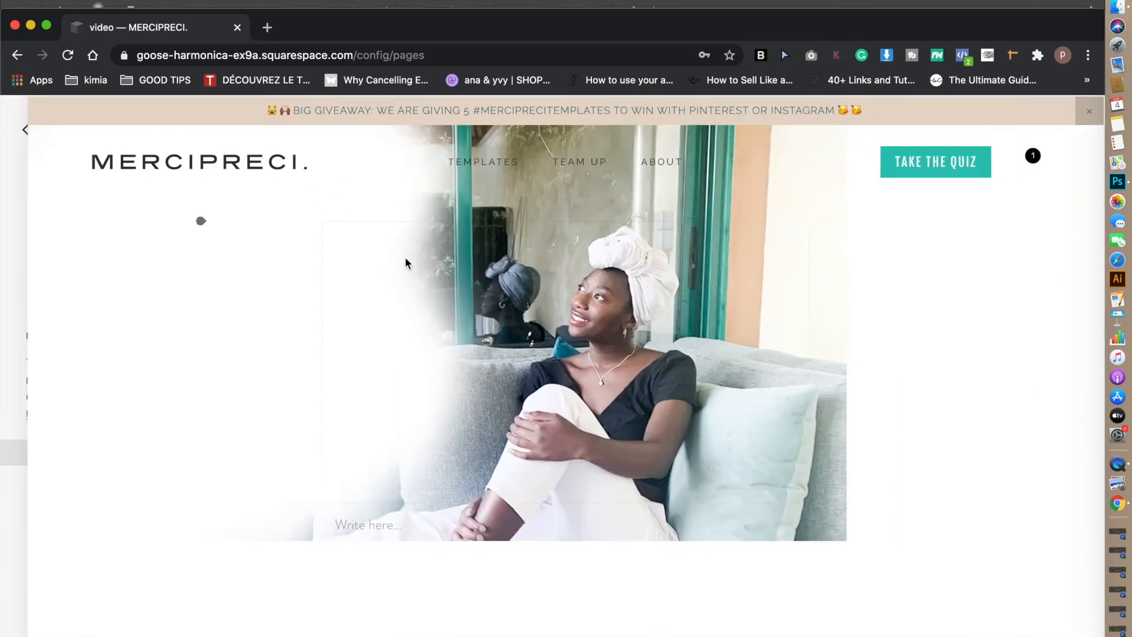
{"action": "left_click", "coordinate": [302, 221]}
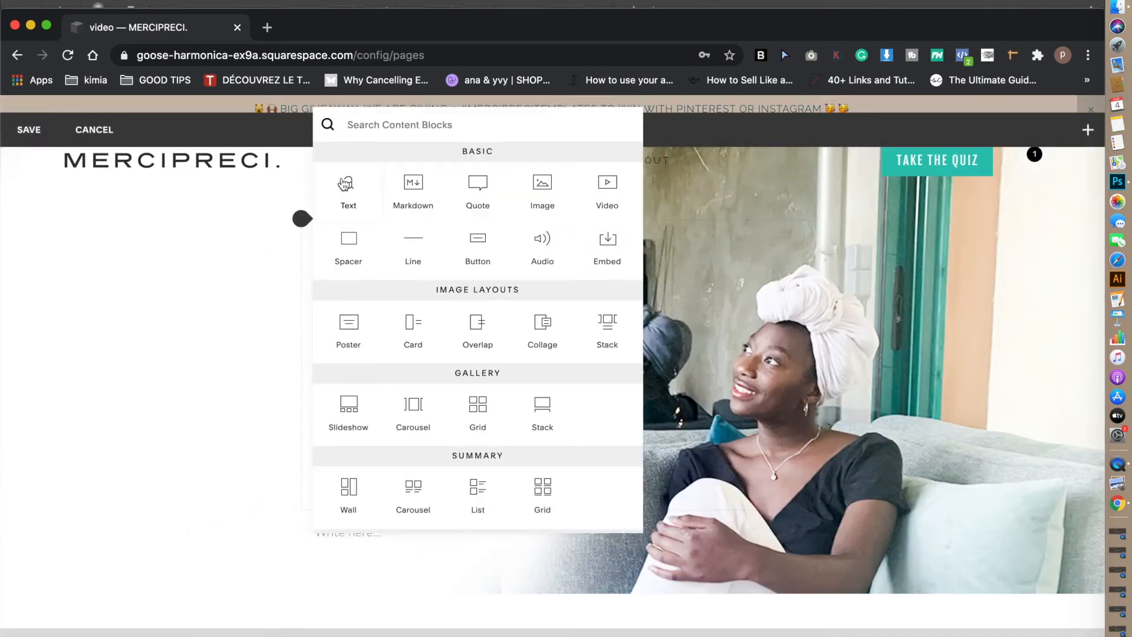
{"action": "left_click", "coordinate": [349, 188]}
{"action": "type", "text": "HEY LOOK AT THIS"}
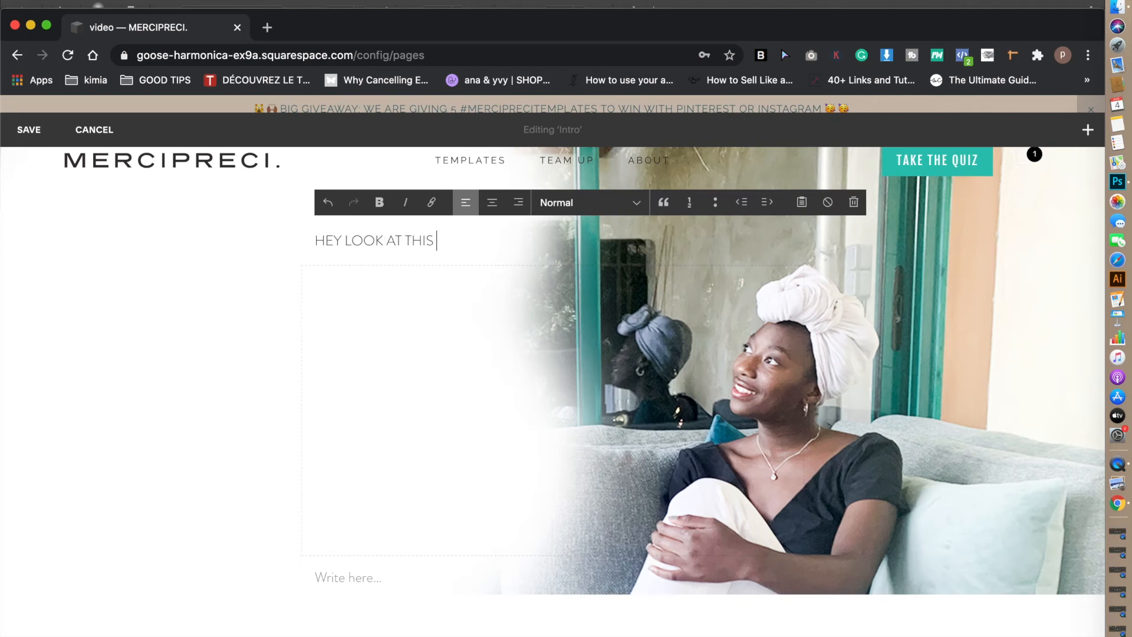
{"action": "key", "text": "Return"}
Add a Heading 1 line reading "DOWNLOAD YOUR FREEBIE HERE" below the first line of text
{"action": "left_click", "coordinate": [590, 204]}
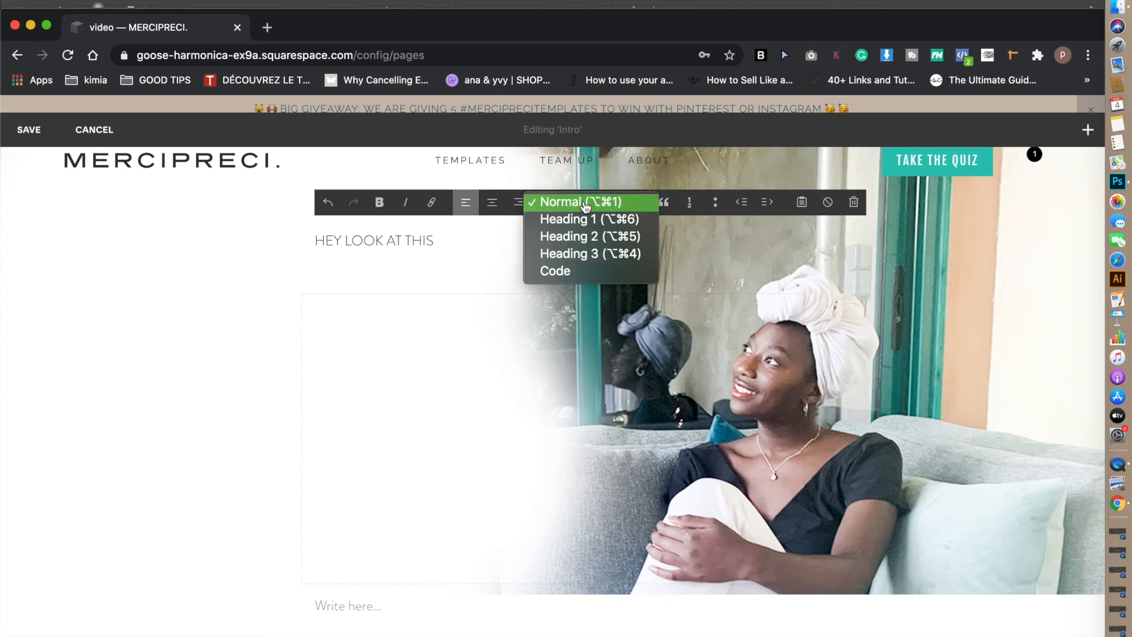
{"action": "left_click", "coordinate": [589, 221]}
{"action": "type", "text": "D"}
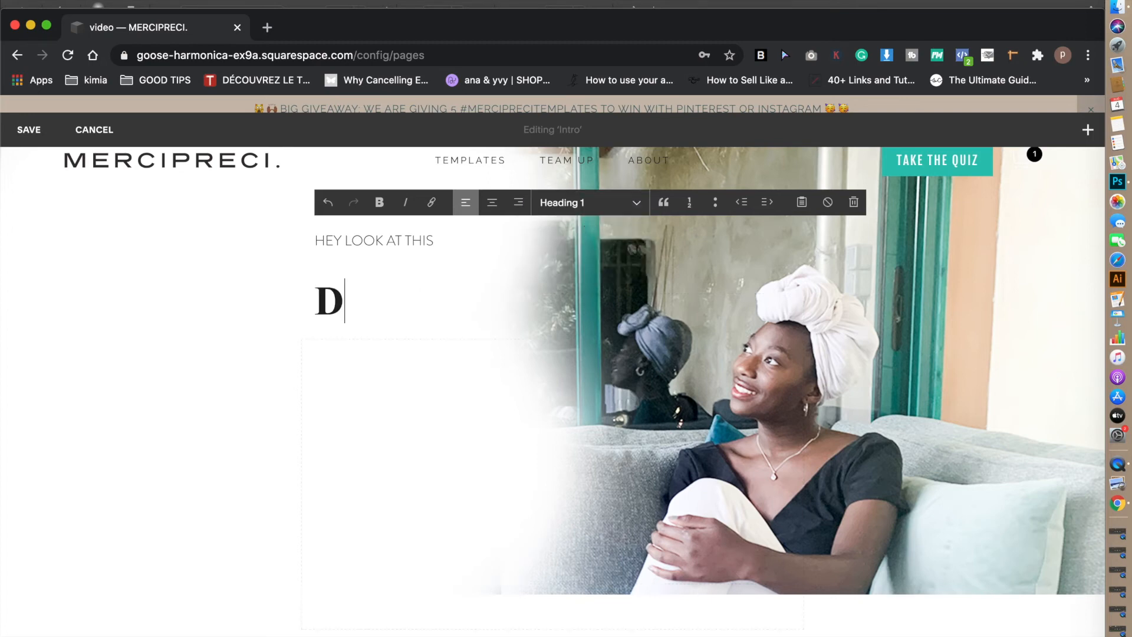
{"action": "type", "text": "OWNLOAD"}
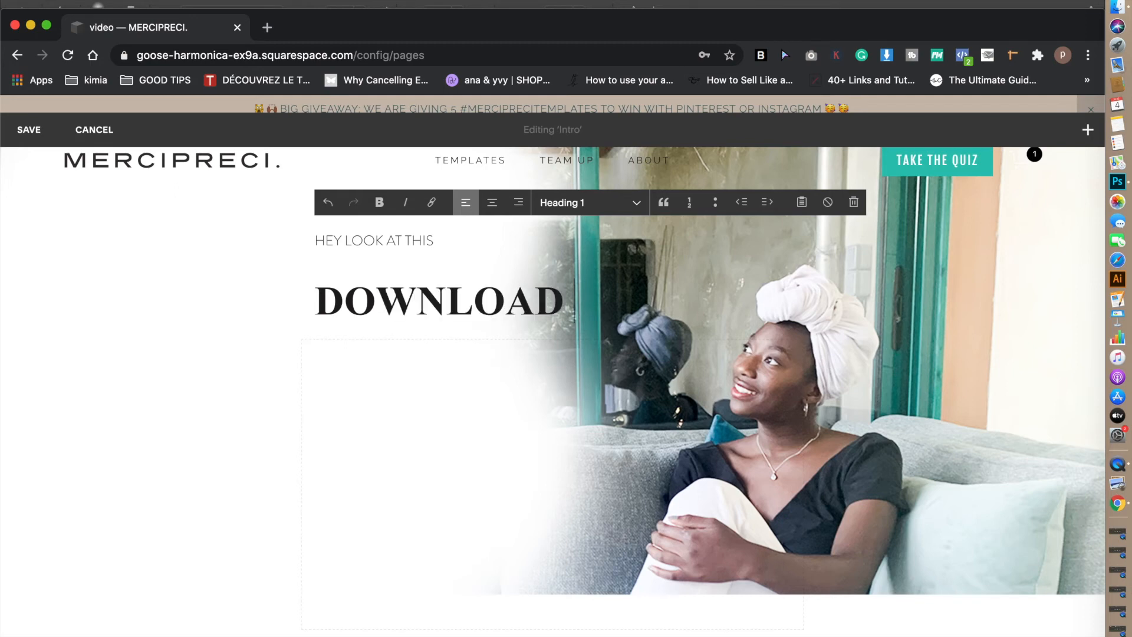
{"action": "type", "text": "UR FREE"}
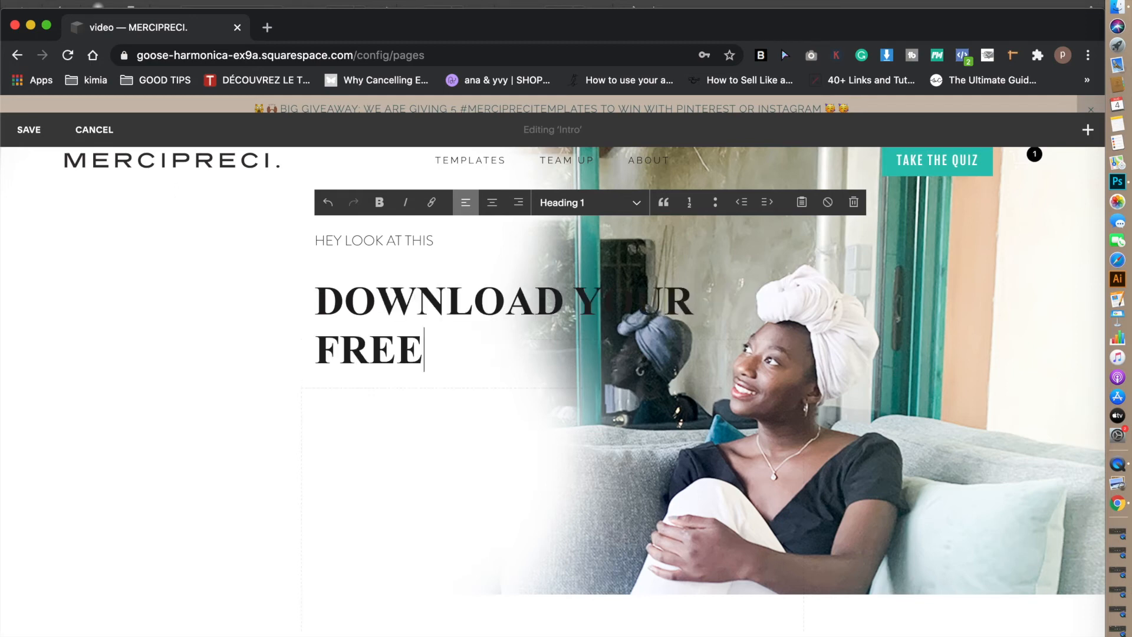
{"action": "type", "text": "BIE HERE"}
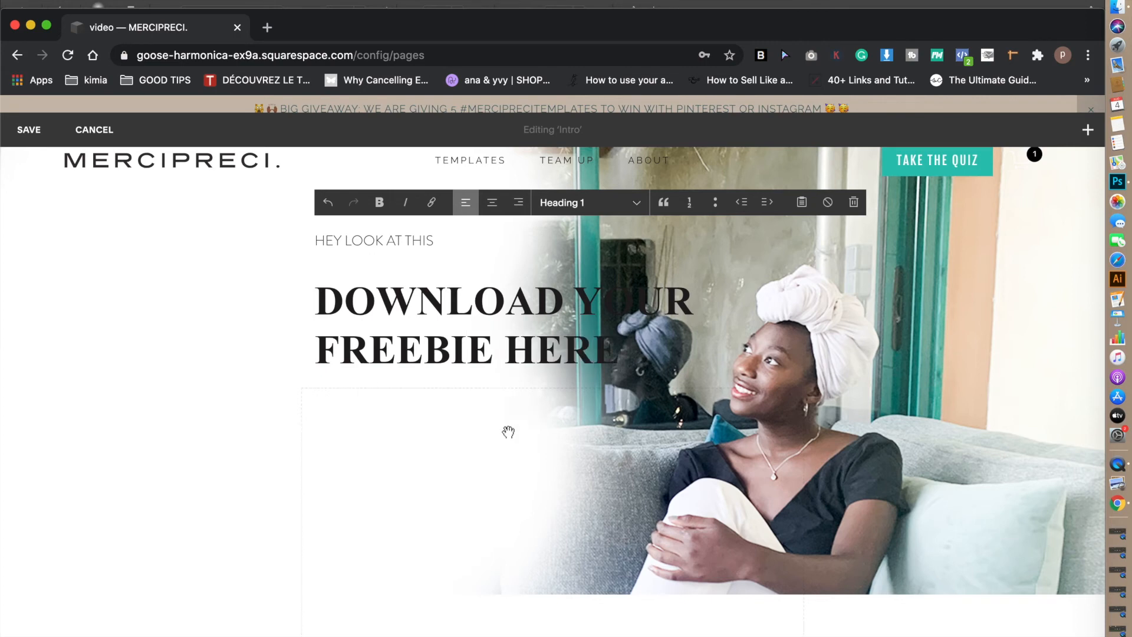
Move the spacer to the right of the text block and insert a button block beneath the heading
{"action": "left_click_drag", "start_coordinate": [478, 495], "coordinate": [770, 307]}
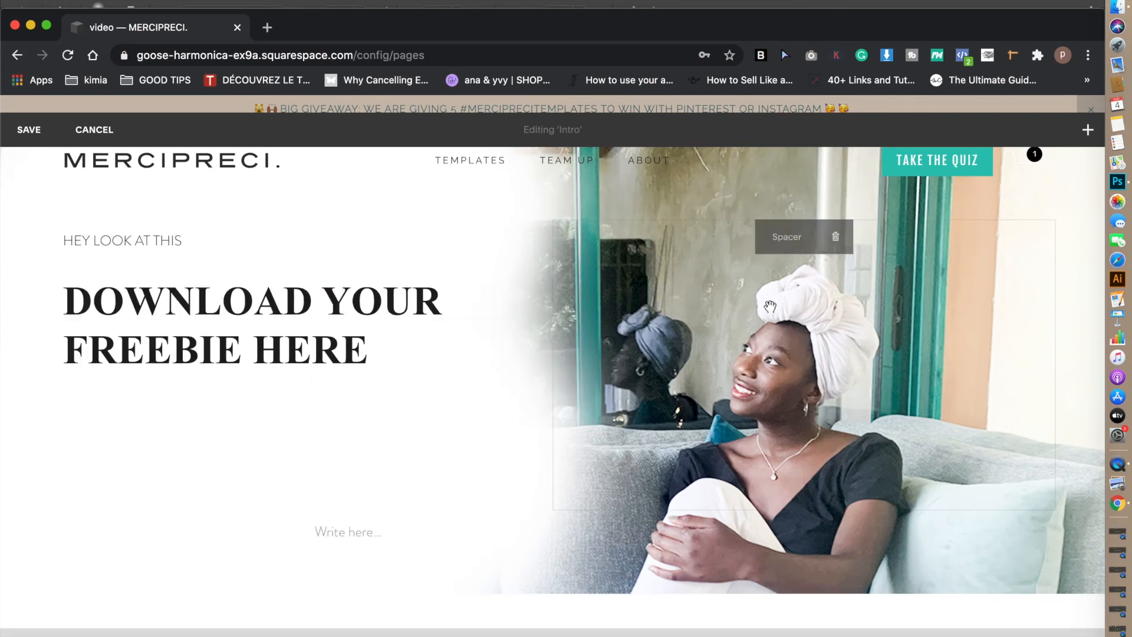
{"action": "left_click", "coordinate": [376, 368]}
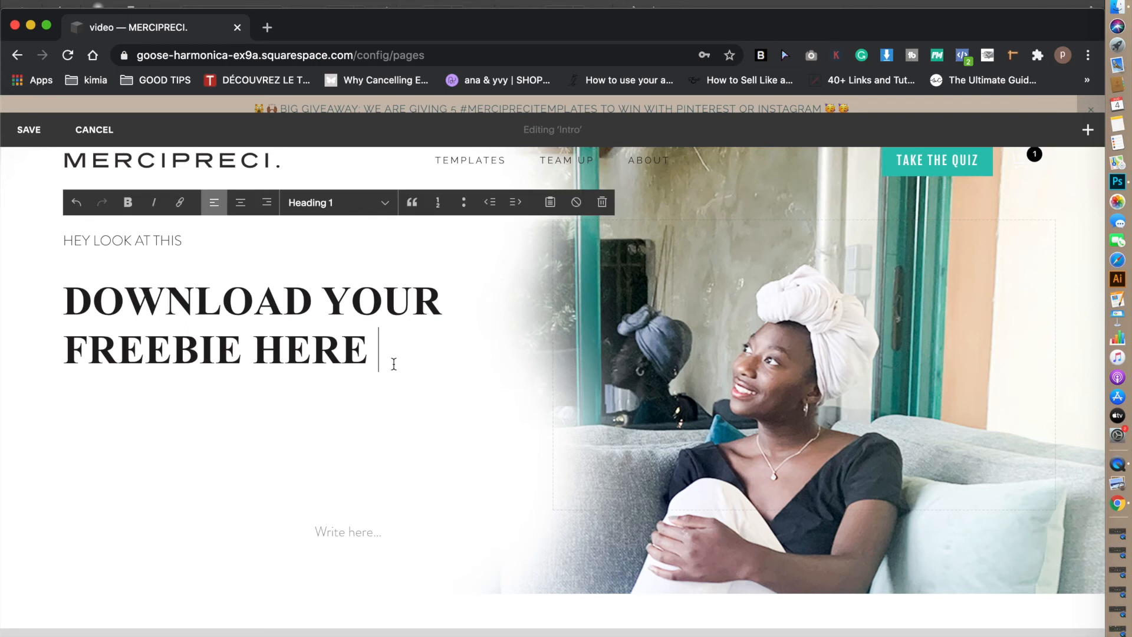
{"action": "left_click", "coordinate": [51, 387]}
{"action": "left_click", "coordinate": [229, 311]}
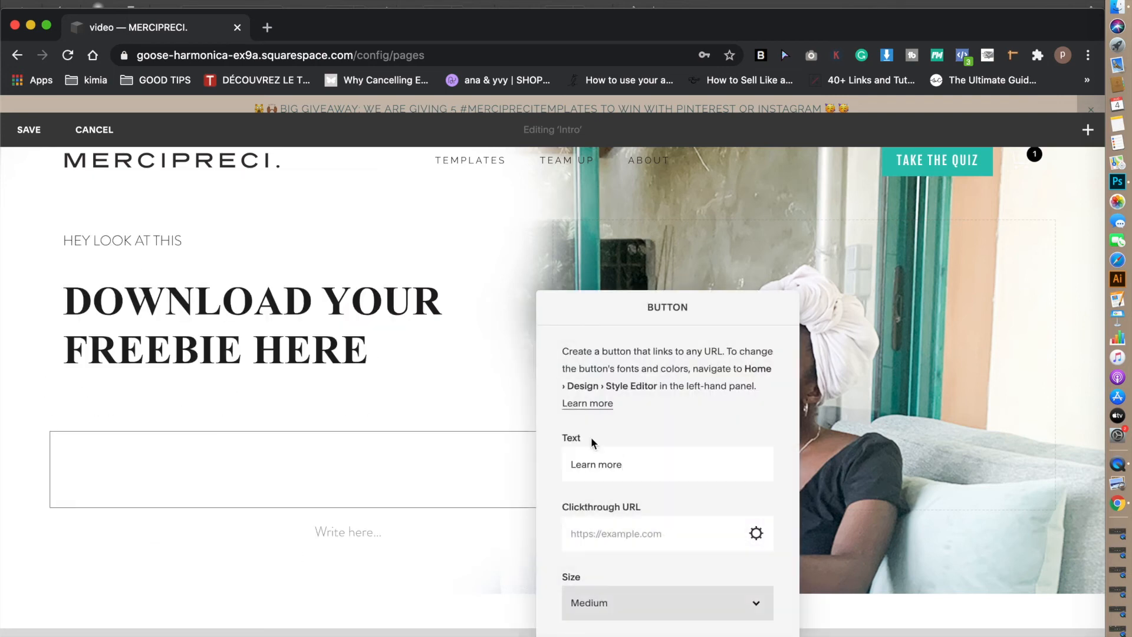
Set the button's size to Small and its alignment to Left
{"action": "left_click", "coordinate": [616, 604]}
{"action": "left_click", "coordinate": [616, 615]}
{"action": "left_click", "coordinate": [613, 606]}
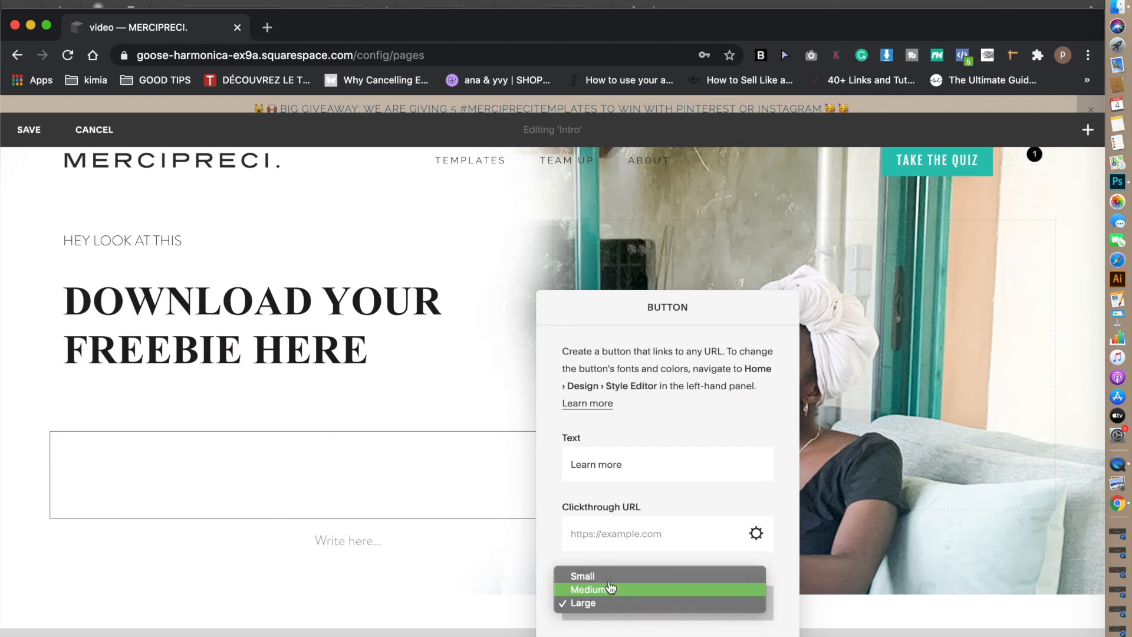
{"action": "left_click", "coordinate": [608, 579]}
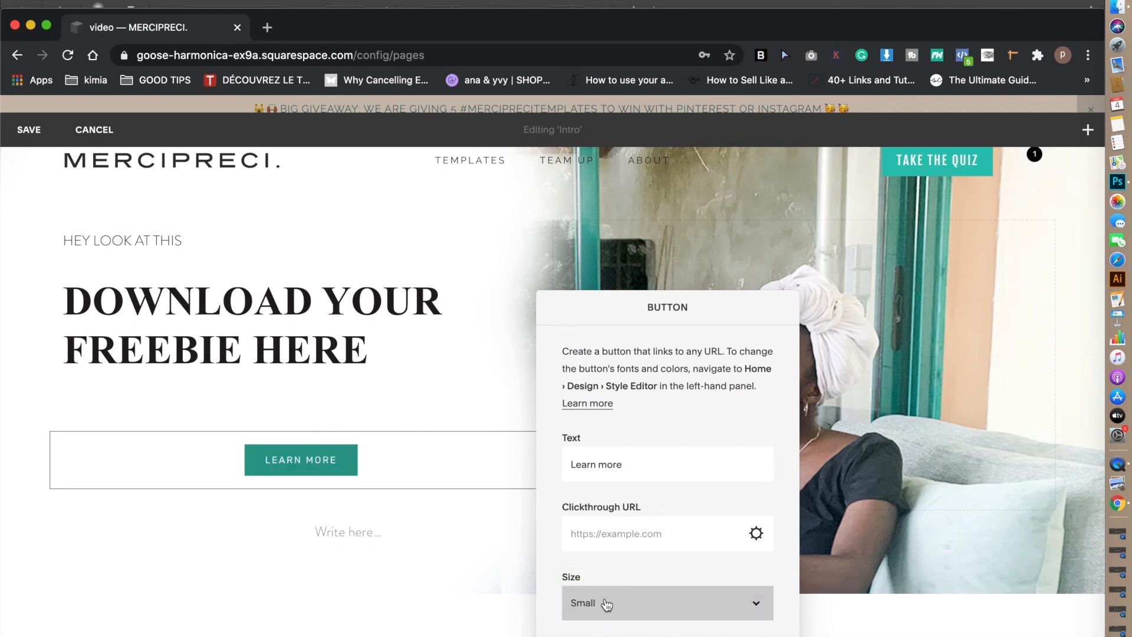
{"action": "left_click", "coordinate": [342, 469]}
{"action": "left_click", "coordinate": [315, 449]}
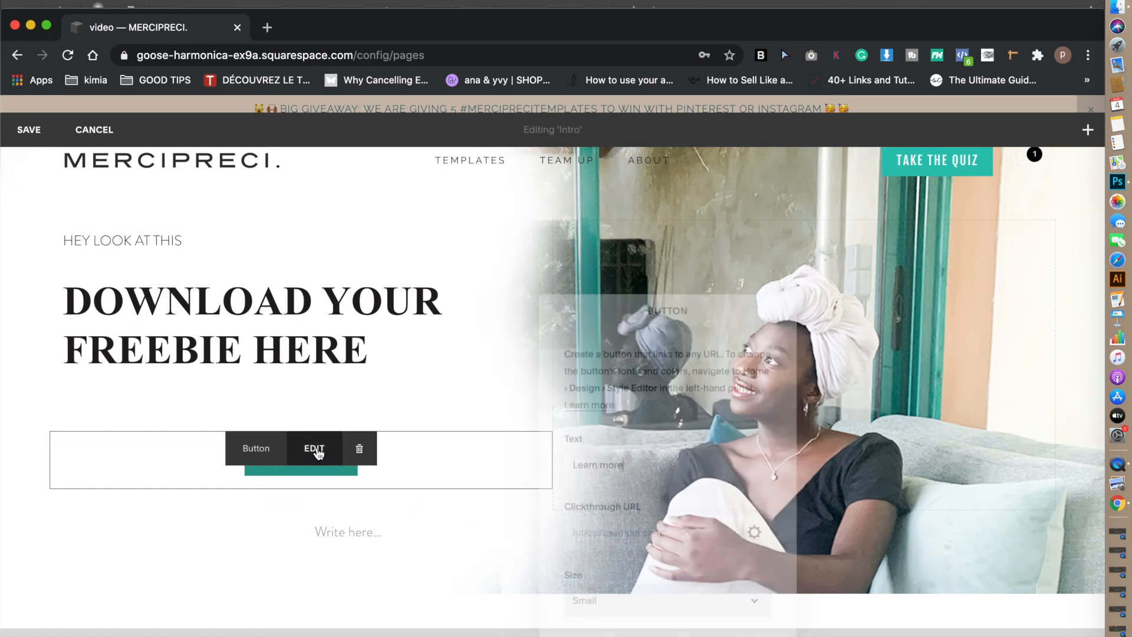
{"action": "scroll", "coordinate": [631, 531], "scroll_direction": "down", "scroll_amount": 2}
{"action": "left_click", "coordinate": [596, 607]}
{"action": "left_click", "coordinate": [592, 589]}
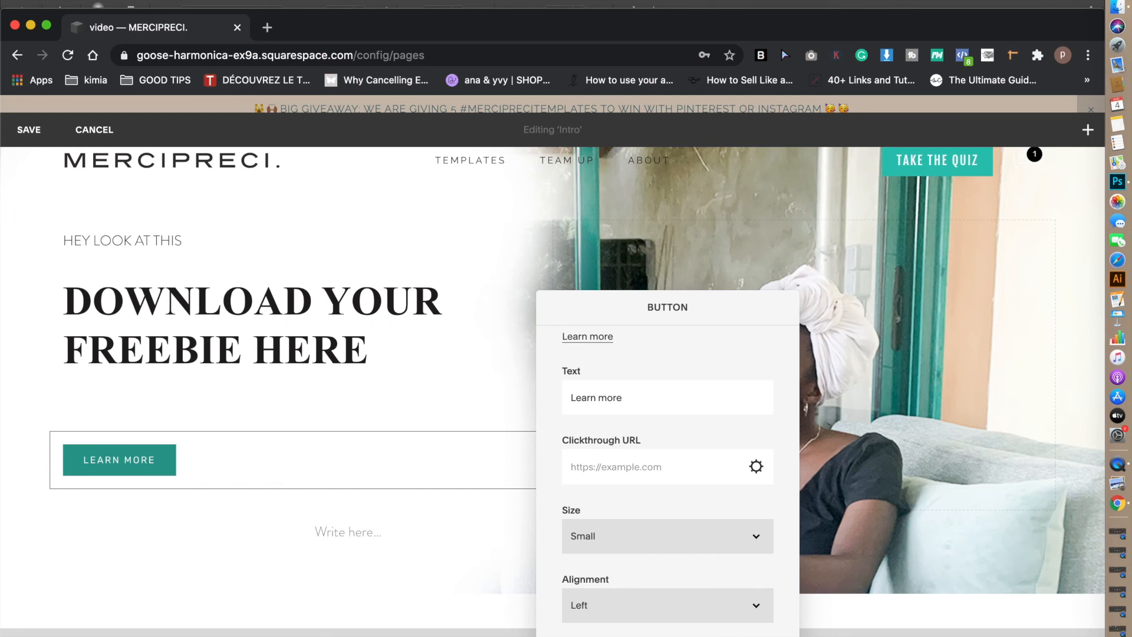
Delete the empty line between the heading and the button, save the Intro content and open the full-width page preview
{"action": "left_click", "coordinate": [165, 250]}
{"action": "left_click", "coordinate": [207, 401]}
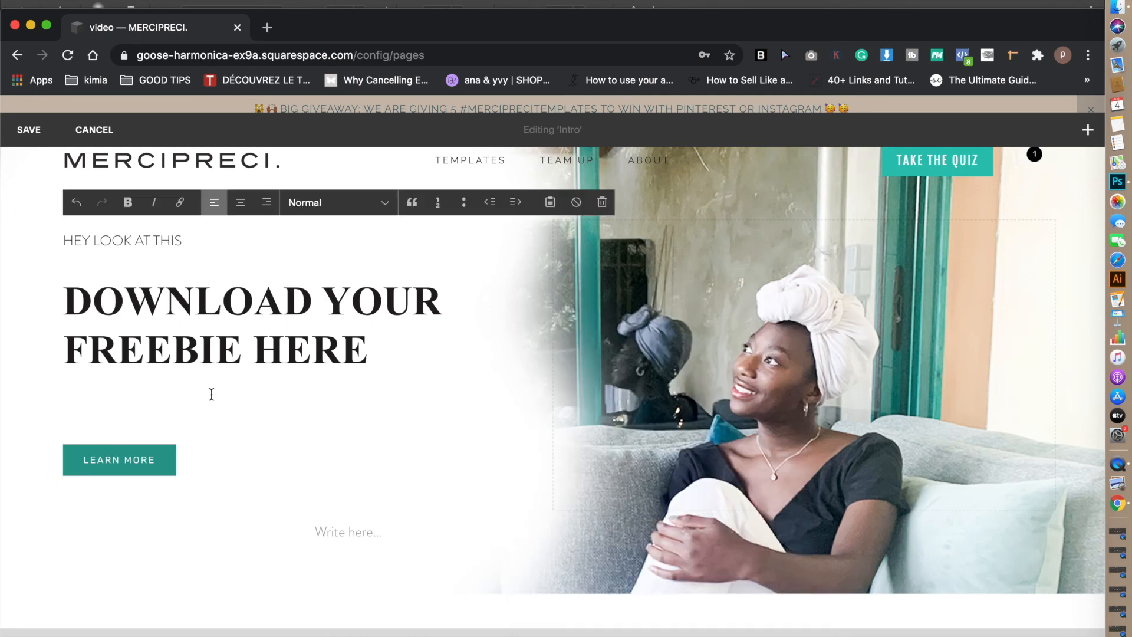
{"action": "key", "text": "BackSpace"}
{"action": "left_click", "coordinate": [27, 133]}
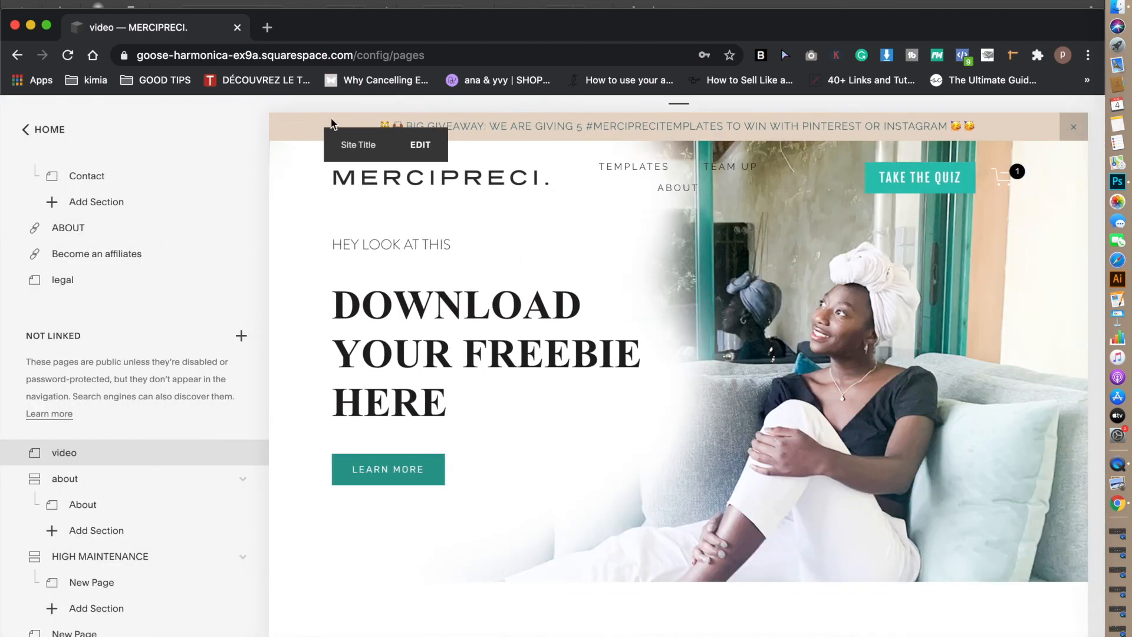
{"action": "left_click", "coordinate": [283, 120]}
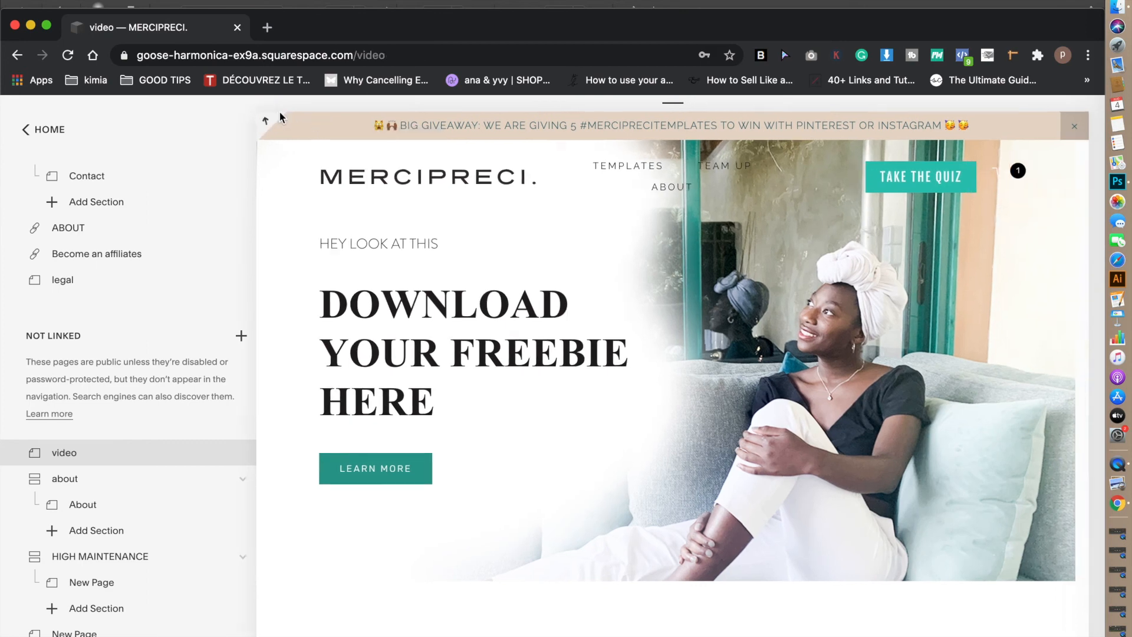